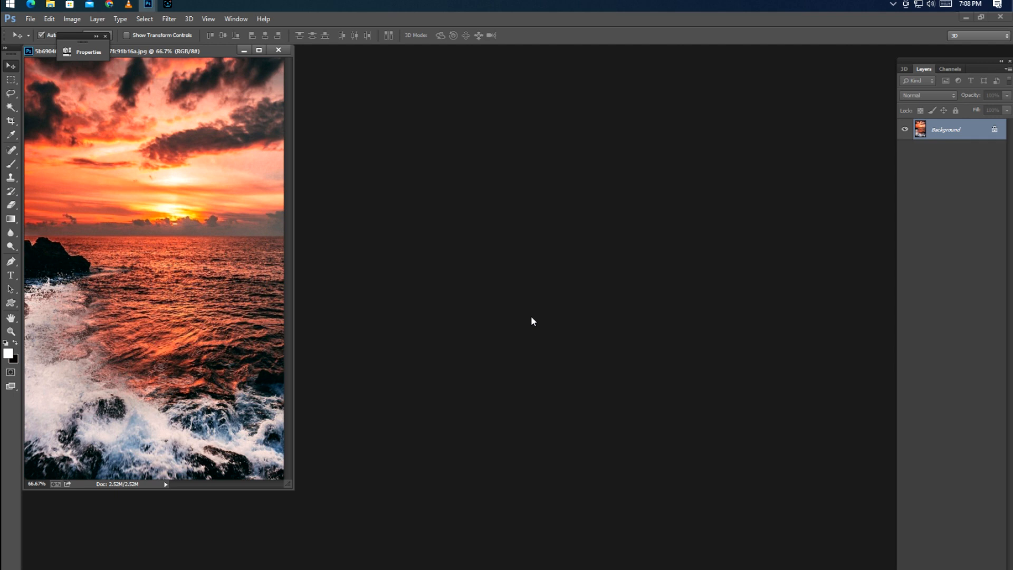
Turn the blank white canvas black by lowering its Hue/Saturation lightness to the minimum.
{"action": "key", "text": "f"}
{"action": "key", "text": "c"}
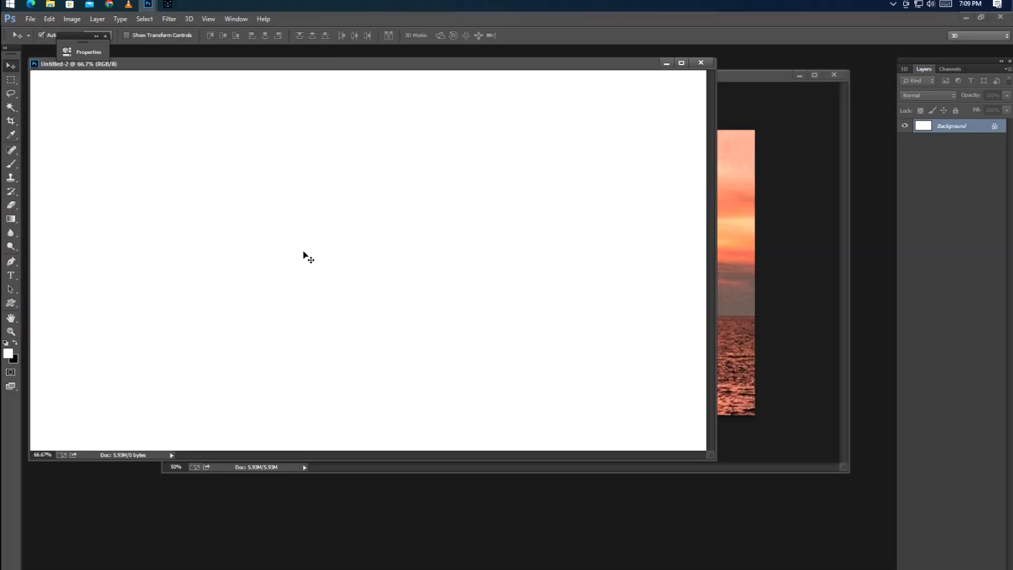
{"action": "key", "text": "f"}
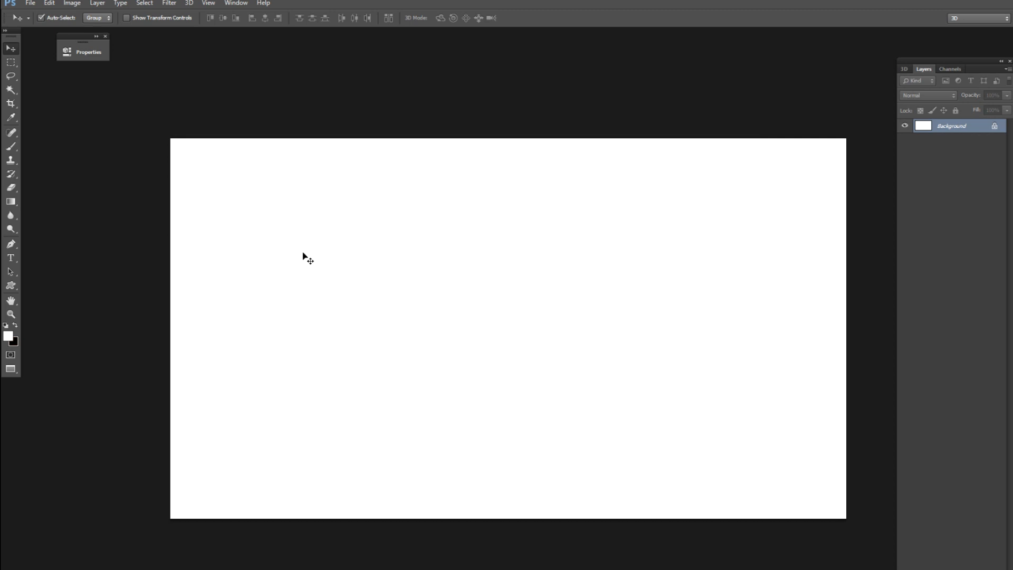
{"action": "key", "text": "ctrl+u"}
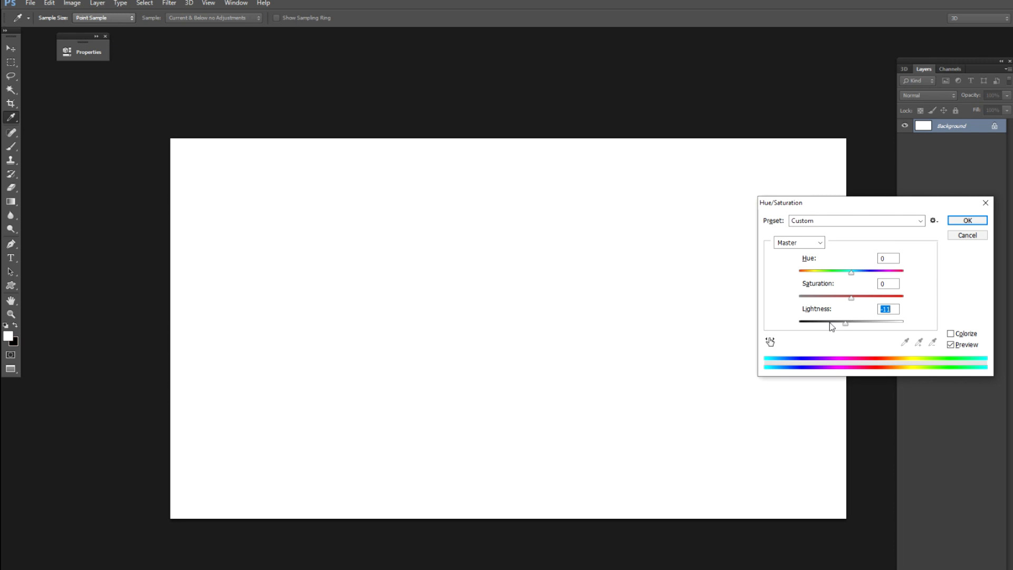
{"action": "left_click_drag", "start_coordinate": [830, 323], "coordinate": [791, 324]}
{"action": "key", "text": "Return"}
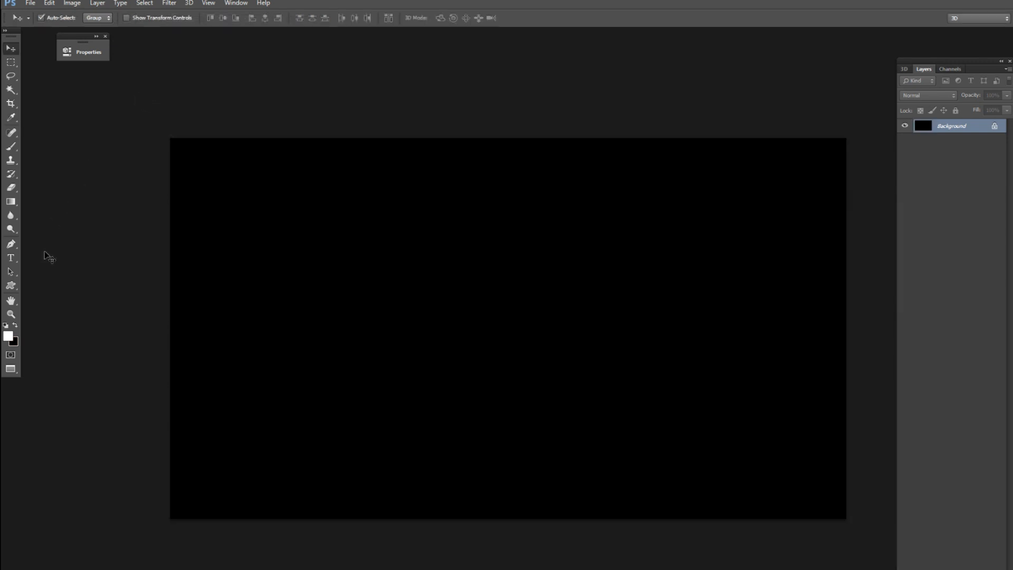
Add the white text ANIMATION in Cooper Std Black on the black canvas.
{"action": "key", "text": "t"}
{"action": "left_click", "coordinate": [266, 317]}
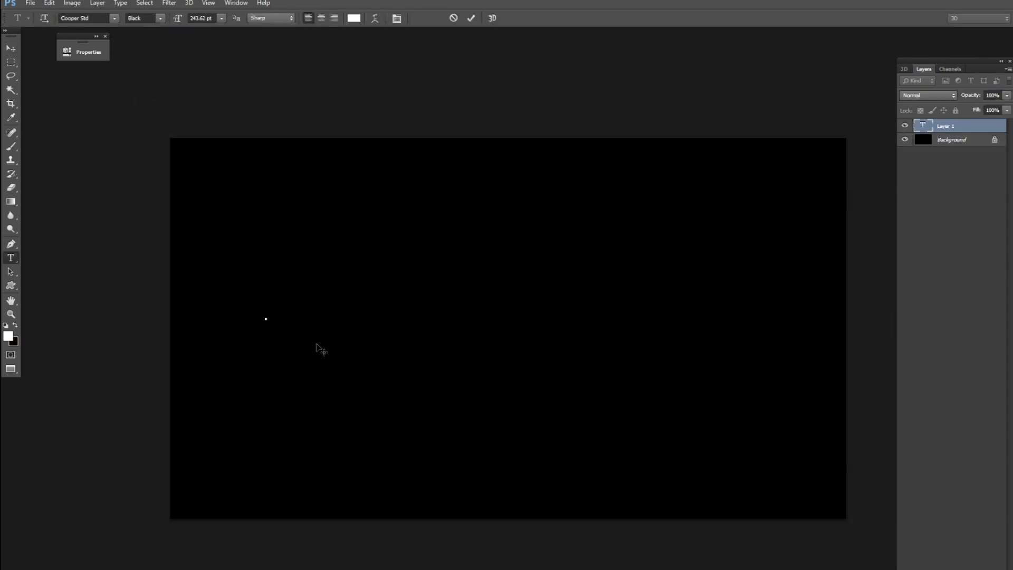
{"action": "type", "text": "a=2"}
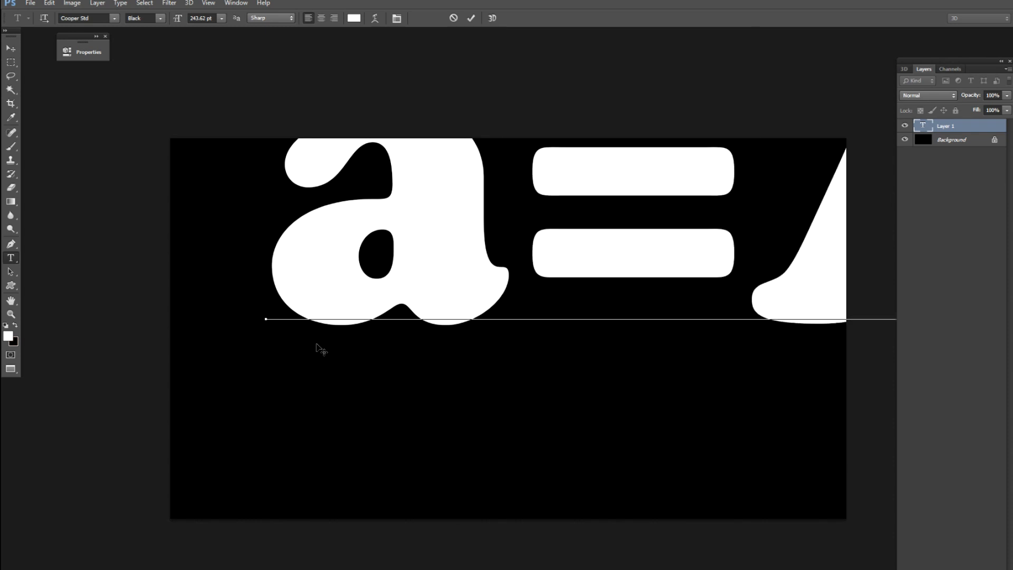
{"action": "key", "text": "BackSpace"}
{"action": "key", "text": "BackSpace"}
{"action": "key", "text": "BackSpace"}
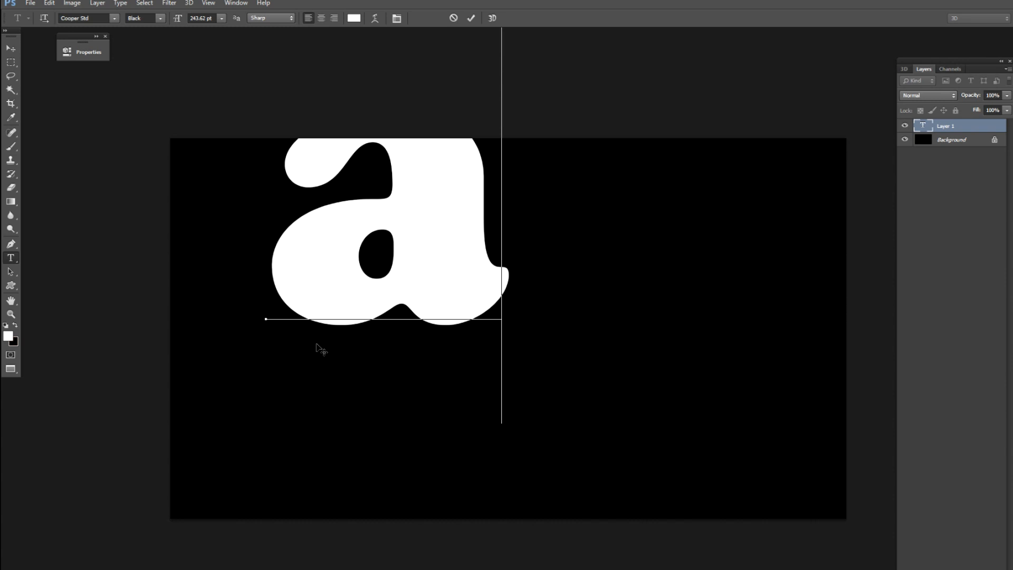
{"action": "type", "text": "AN"}
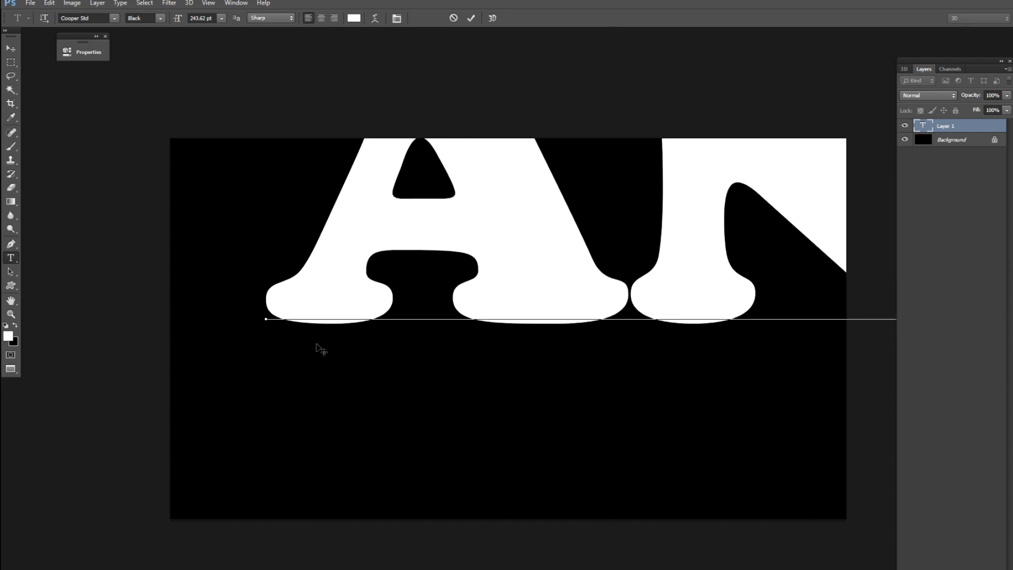
{"action": "key", "text": "ctrl+Return"}
{"action": "key", "text": "v"}
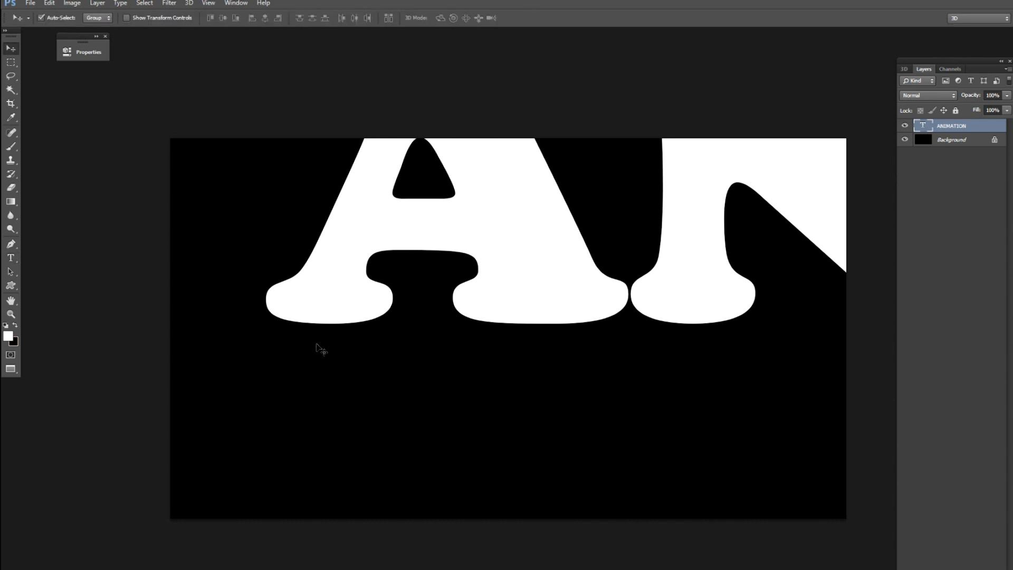
Scale the ANIMATION text down to fit within the canvas width and place it around the middle.
{"action": "key", "text": "ctrl+minus"}
{"action": "key", "text": "ctrl+minus"}
{"action": "key", "text": "ctrl+minus"}
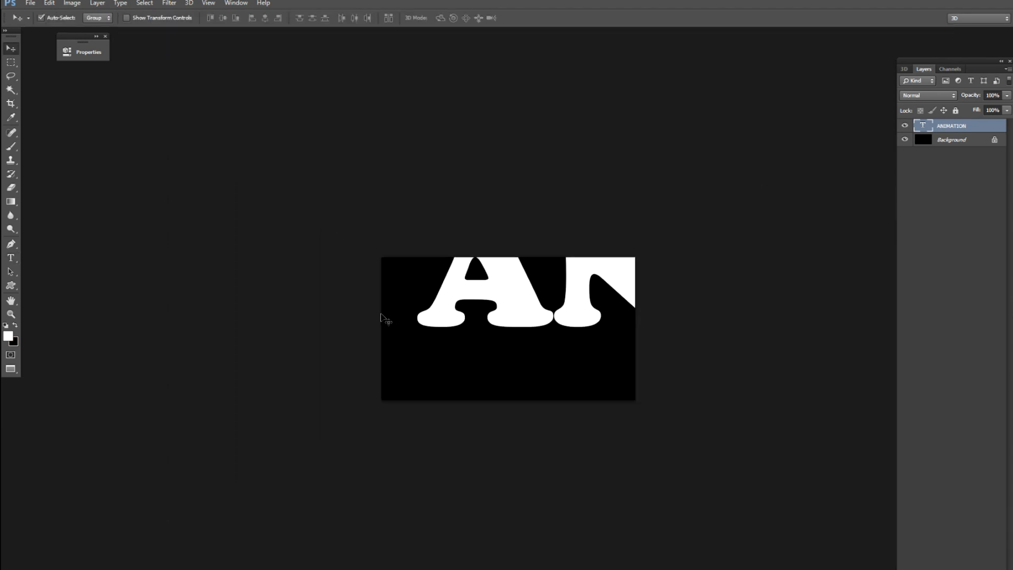
{"action": "key", "text": "ctrl+t"}
{"action": "left_click_drag", "start_coordinate": [520, 267], "coordinate": [283, 350]}
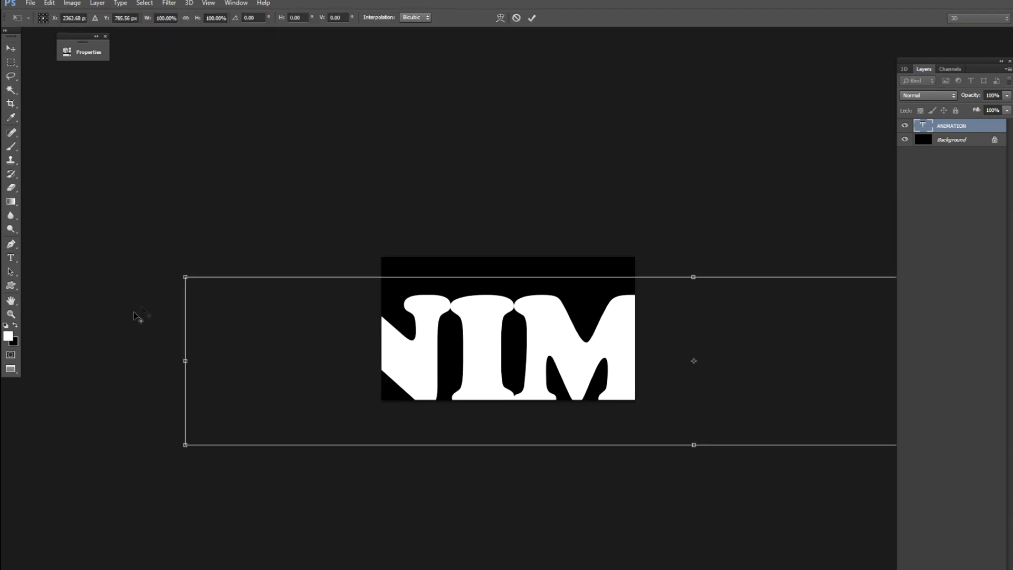
{"action": "left_click_drag", "start_coordinate": [184, 278], "coordinate": [587, 344]}
{"action": "left_click_drag", "start_coordinate": [613, 375], "coordinate": [431, 342]}
{"action": "key", "text": "Return"}
{"action": "key", "text": "ctrl+plus"}
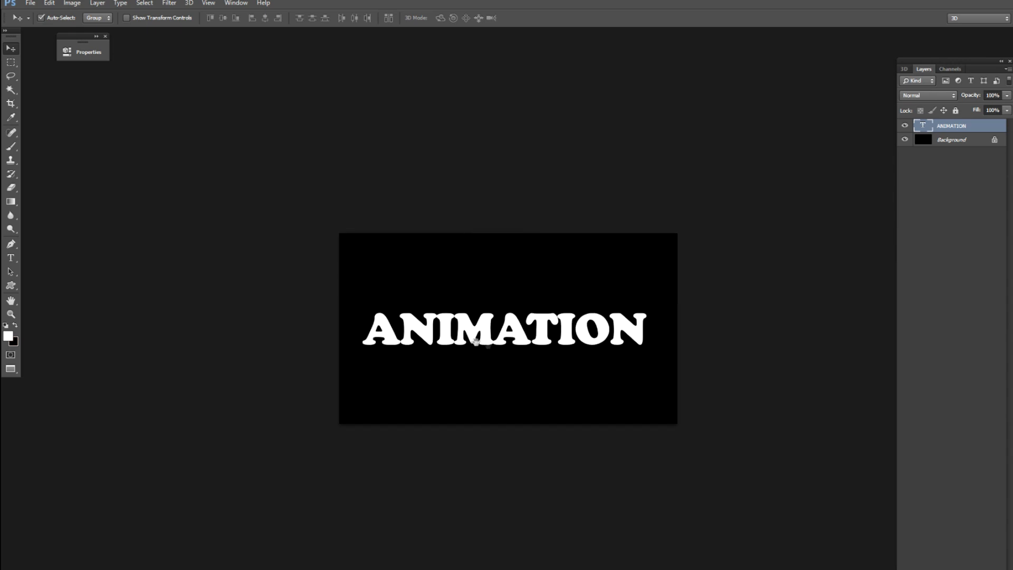
{"action": "key", "text": "ctrl+plus"}
Change the font of the whole ANIMATION text to Doppio One.
{"action": "key", "text": "t"}
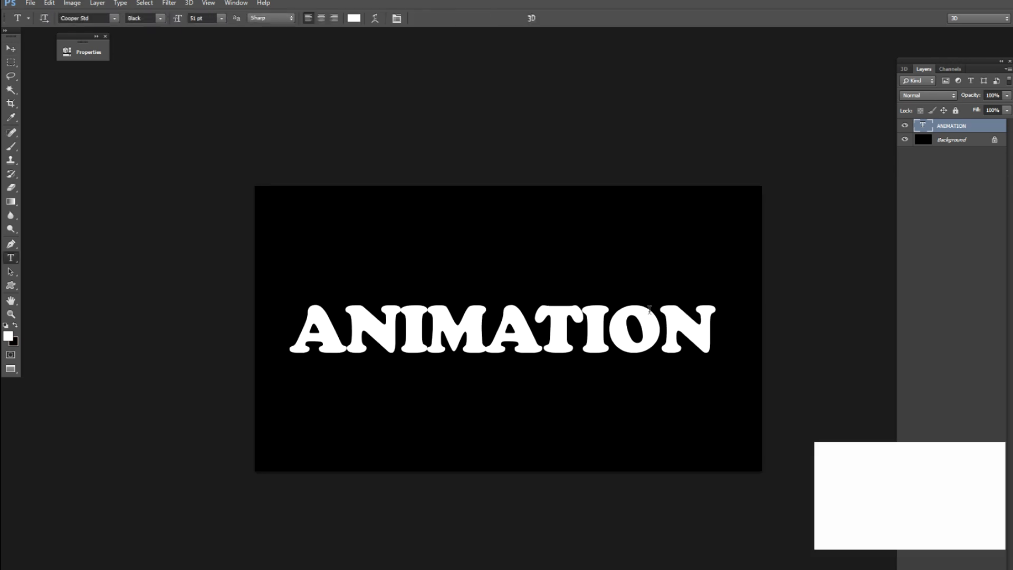
{"action": "left_click", "coordinate": [714, 347]}
{"action": "left_click_drag", "start_coordinate": [714, 347], "coordinate": [238, 352]}
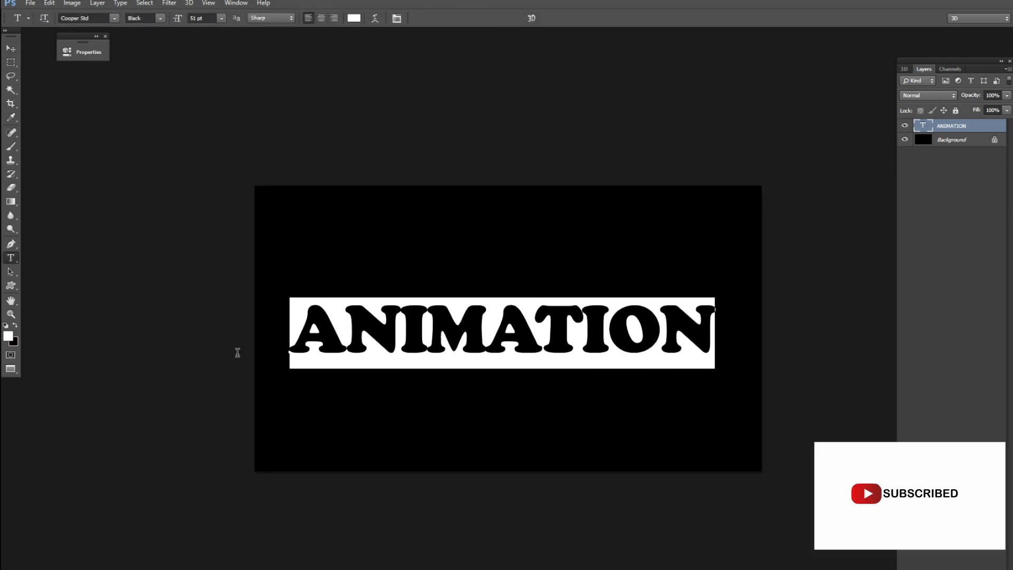
{"action": "left_click", "coordinate": [85, 18]}
{"action": "key", "text": "Down"}
{"action": "key", "text": "Down"}
{"action": "key", "text": "Down"}
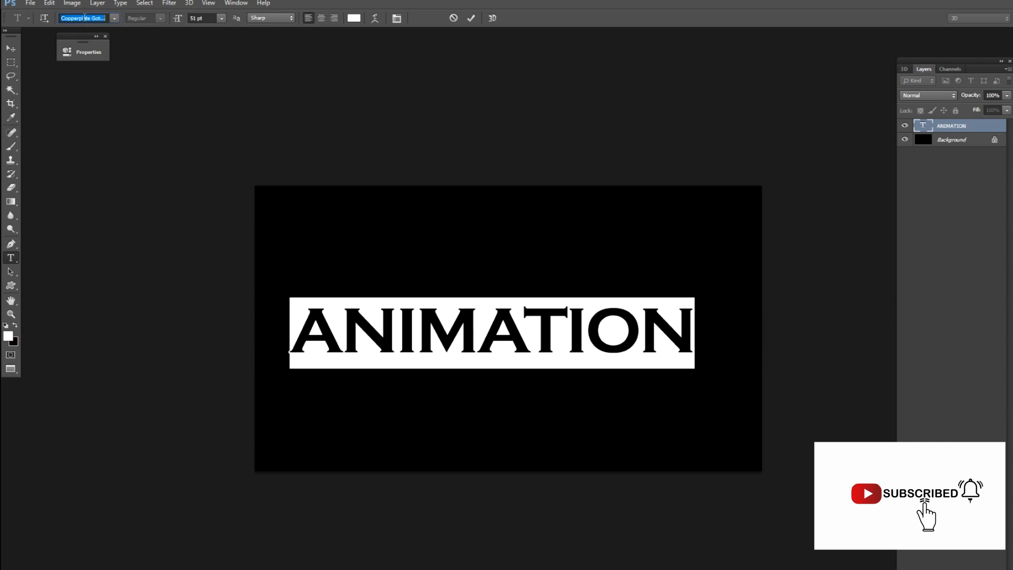
{"action": "key", "text": "Down"}
{"action": "key", "text": "Down"}
{"action": "key", "text": "Down"}
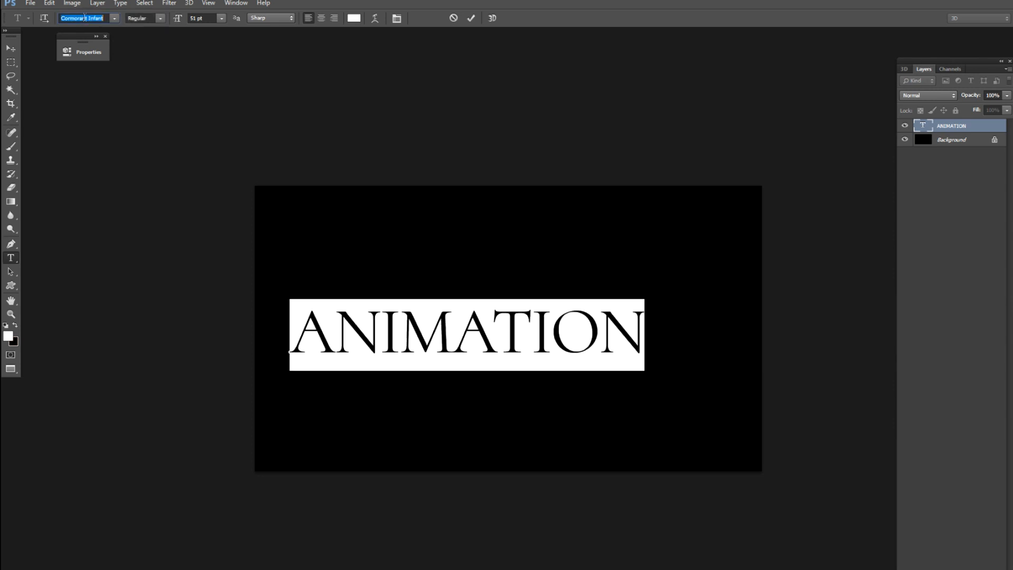
{"action": "key", "text": "Down"}
{"action": "key", "text": "Down"}
{"action": "key", "text": "Down"}
{"action": "key", "text": "Down"}
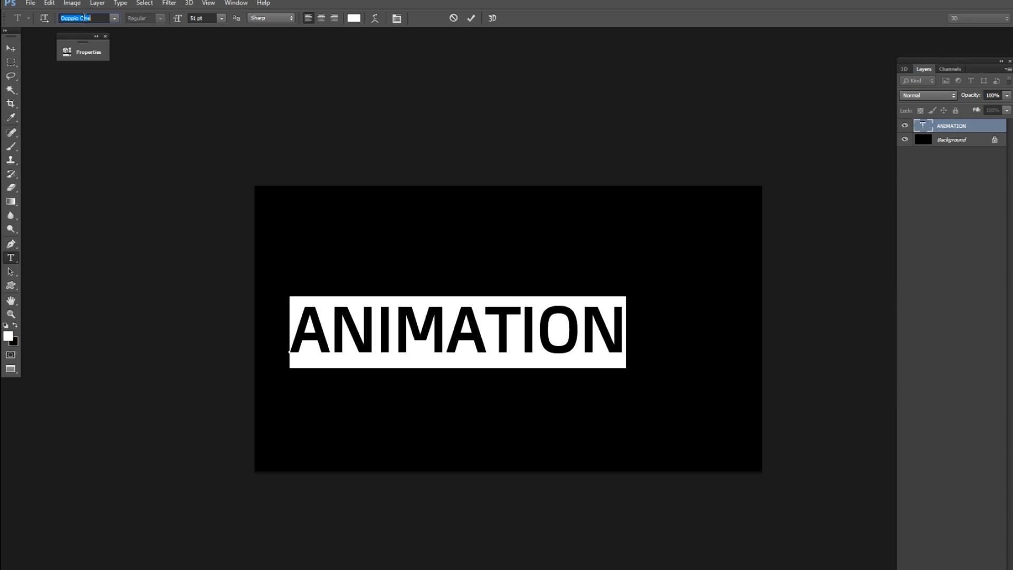
{"action": "left_click", "coordinate": [12, 48]}
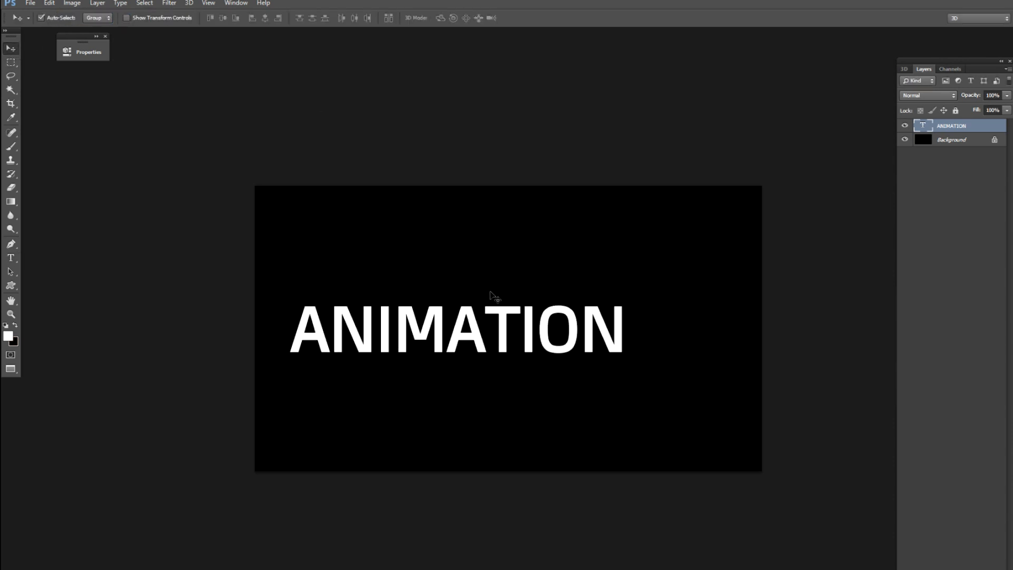
Centre the ANIMATION text horizontally on the canvas and remove the selection.
{"action": "key", "text": "ctrl+a"}
{"action": "left_click", "coordinate": [265, 19]}
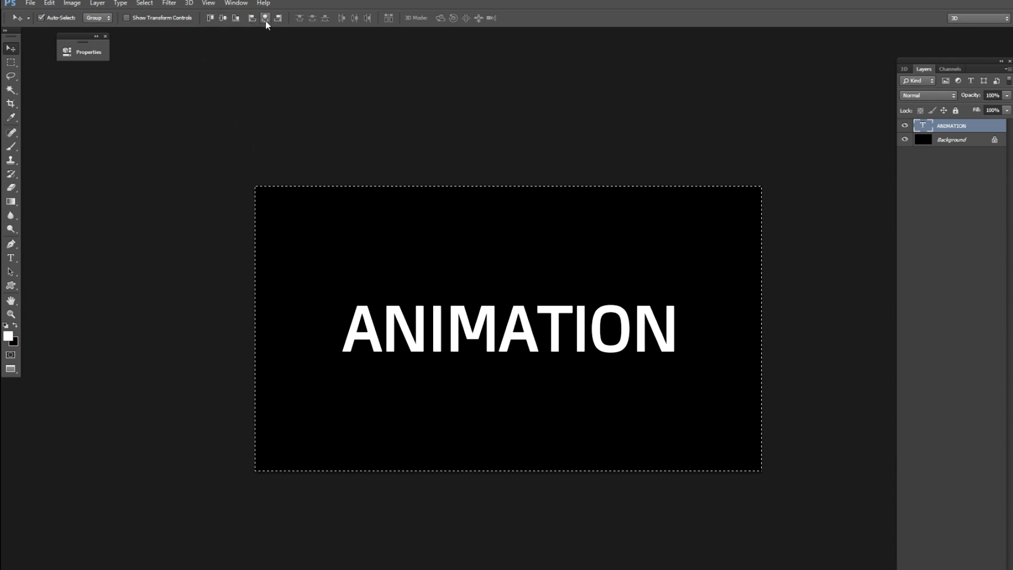
{"action": "key", "text": "ctrl+d"}
Enlarge the ANIMATION text slightly and move it above the middle of the canvas.
{"action": "key", "text": "ctrl+t"}
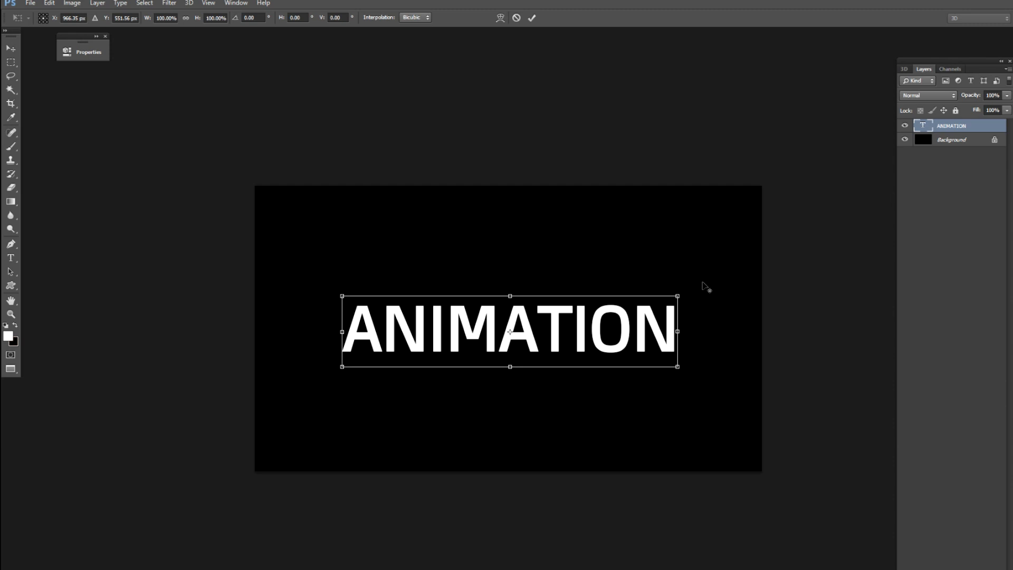
{"action": "left_click_drag", "start_coordinate": [672, 294], "coordinate": [708, 287]}
{"action": "left_click_drag", "start_coordinate": [633, 362], "coordinate": [633, 297]}
{"action": "key", "text": "Return"}
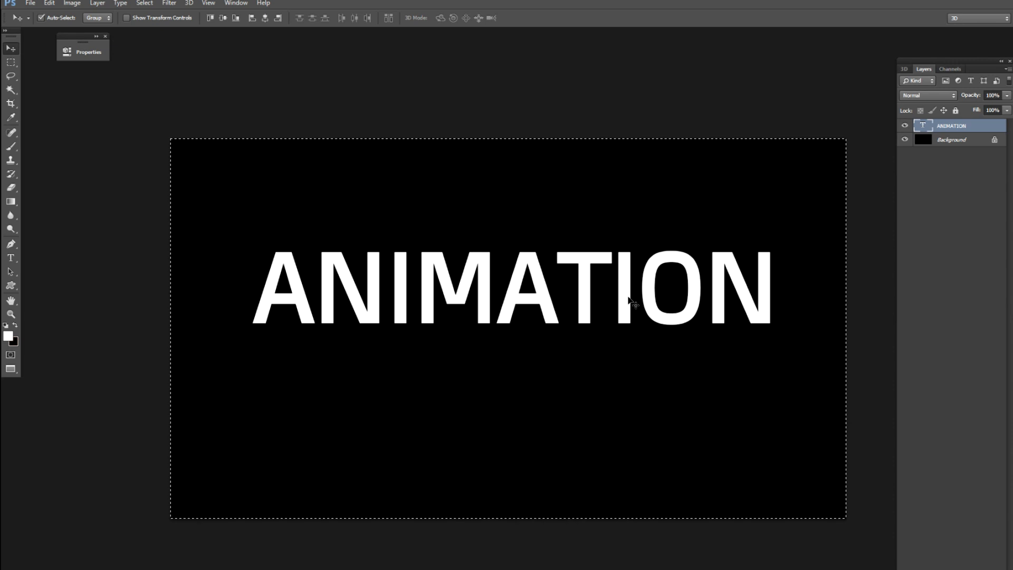
Clear the Crop tool's settings and apply the crop at the full canvas extent.
{"action": "key", "text": "c"}
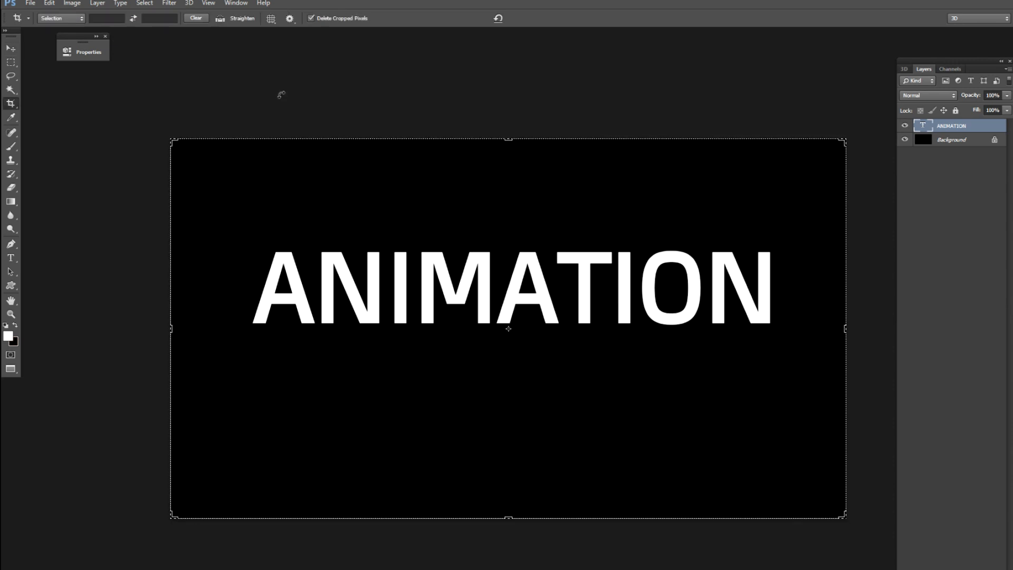
{"action": "left_click", "coordinate": [196, 18]}
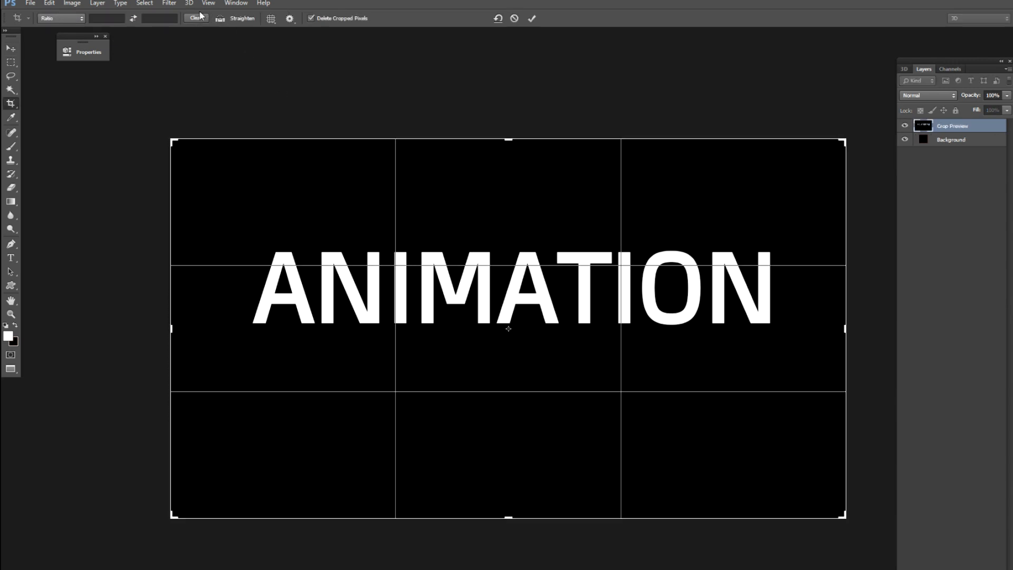
{"action": "key", "text": "Return"}
Align the ANIMATION text to the canvas's vertical and horizontal centres, and remove the selection.
{"action": "key", "text": "ctrl+a"}
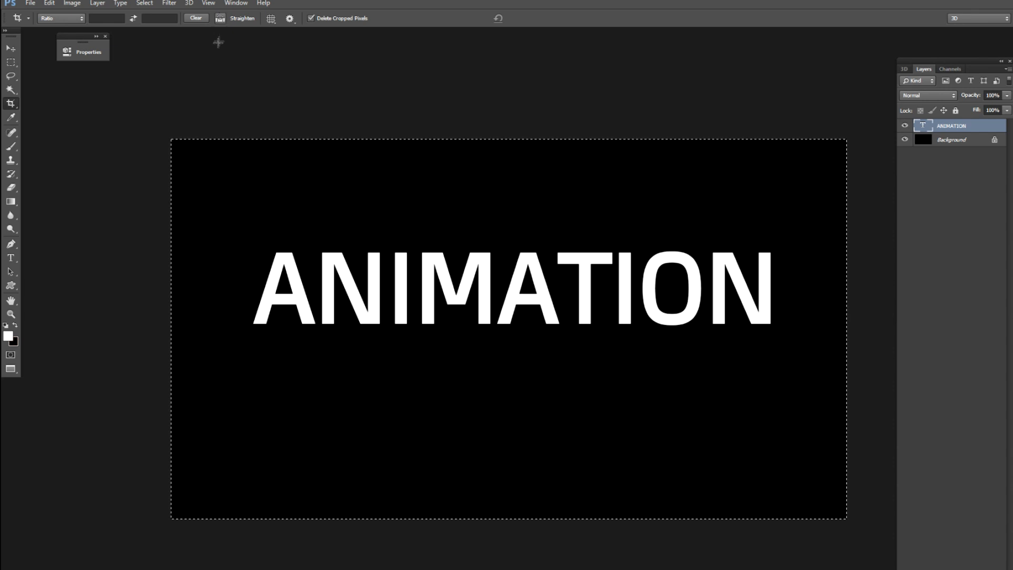
{"action": "left_click", "coordinate": [10, 48]}
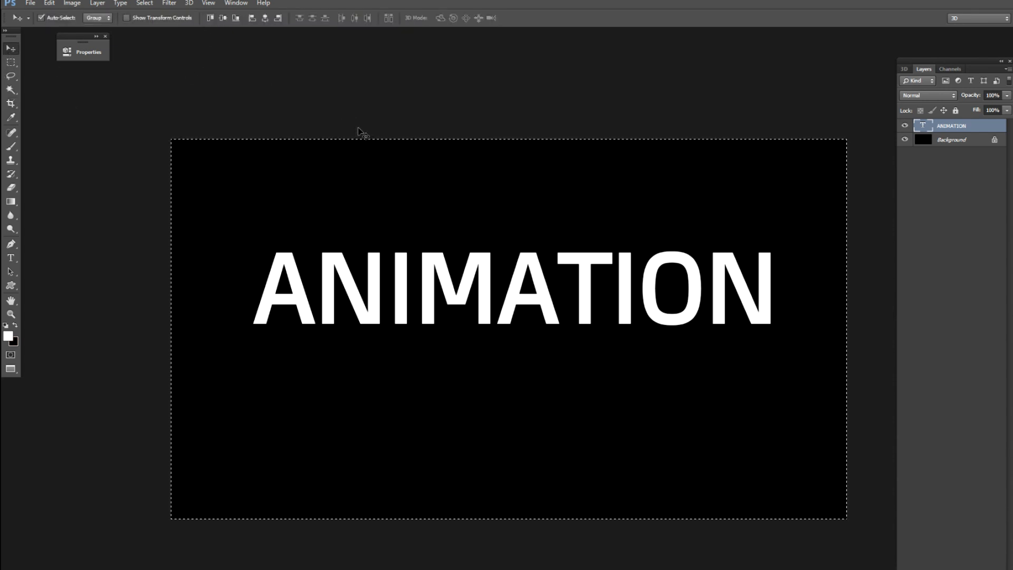
{"action": "left_click", "coordinate": [225, 20]}
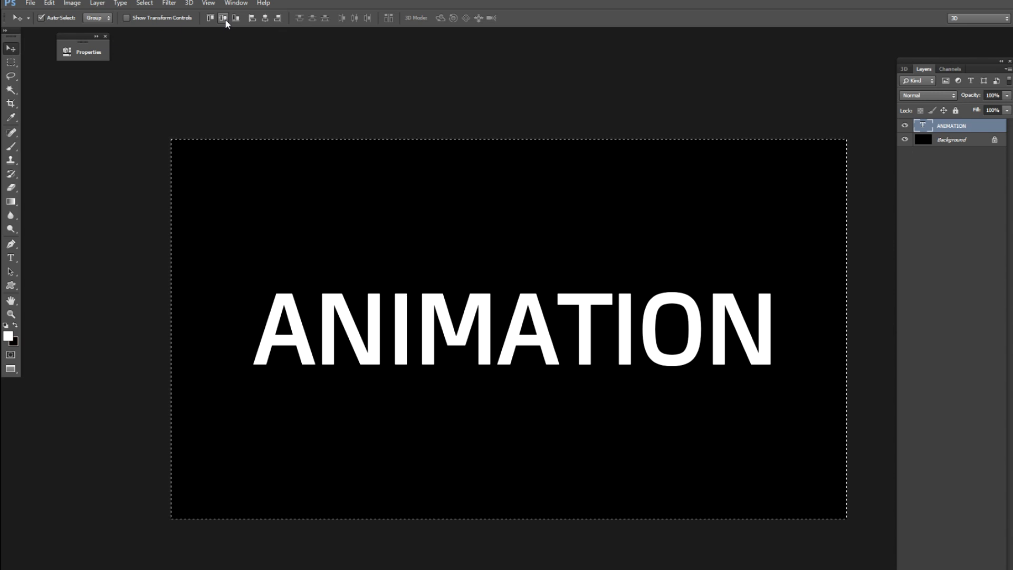
{"action": "left_click", "coordinate": [271, 20]}
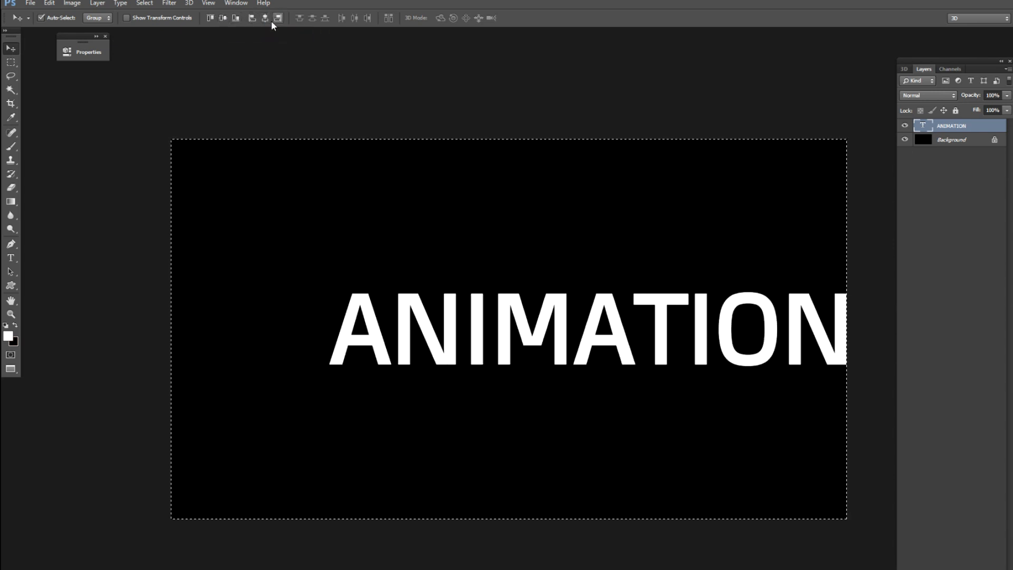
{"action": "left_click", "coordinate": [265, 20]}
{"action": "key", "text": "ctrl+d"}
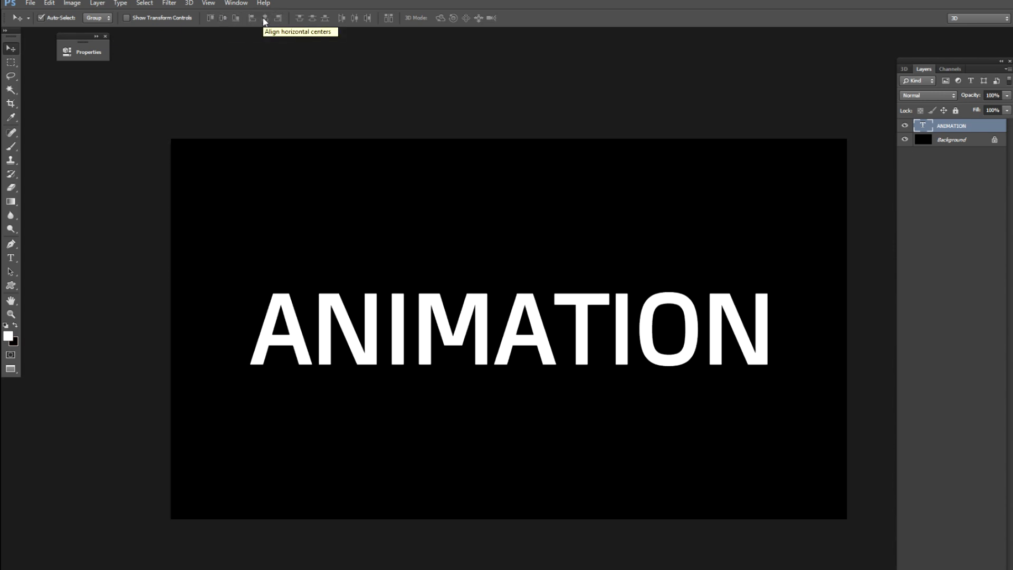
Nudge the ANIMATION text straight up into the upper half of the canvas.
{"action": "key", "text": "Up"}
{"action": "key", "text": "Up"}
{"action": "key", "text": "Up"}
{"action": "key", "text": "Up"}
{"action": "key", "text": "Up"}
{"action": "key", "text": "Up"}
{"action": "key", "text": "Up"}
{"action": "key", "text": "Up"}
{"action": "key", "text": "Up"}
{"action": "key", "text": "Up"}
{"action": "key", "text": "Up"}
{"action": "key", "text": "Up"}
{"action": "key", "text": "Up"}
{"action": "key", "text": "Up"}
{"action": "key", "text": "Up"}
{"action": "key", "text": "Up"}
{"action": "key", "text": "Up"}
{"action": "key", "text": "Up"}
{"action": "key", "text": "Up"}
{"action": "key", "text": "Up"}
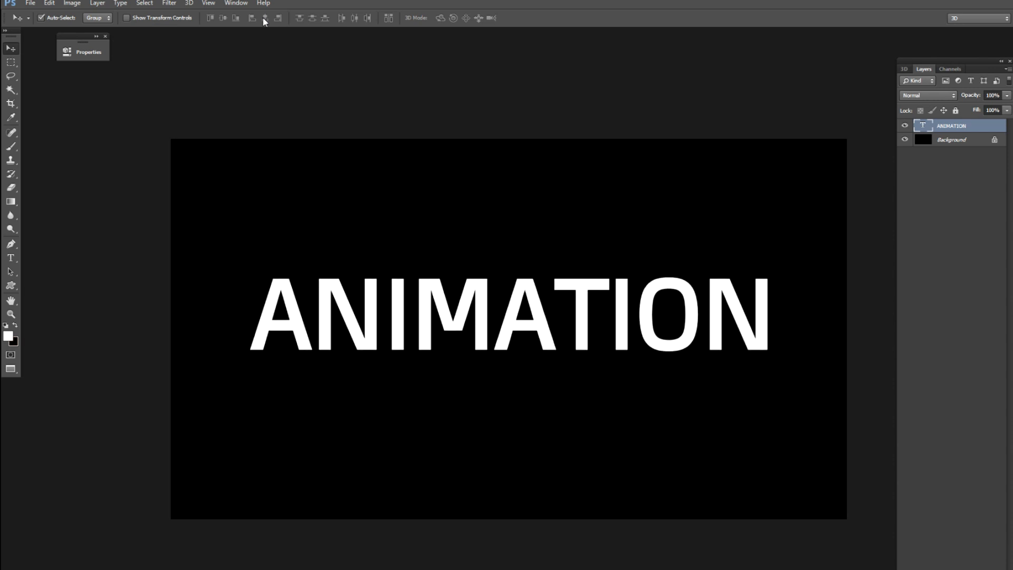
{"action": "key", "text": "Up"}
{"action": "key", "text": "Up"}
{"action": "key", "text": "Up"}
{"action": "key", "text": "Up"}
{"action": "key", "text": "Up"}
{"action": "key", "text": "Up"}
{"action": "key", "text": "Up"}
{"action": "key", "text": "Up"}
{"action": "key", "text": "Up"}
{"action": "key", "text": "Up"}
{"action": "key", "text": "Up"}
{"action": "key", "text": "Up"}
{"action": "key", "text": "Up"}
{"action": "key", "text": "Up"}
{"action": "key", "text": "Up"}
{"action": "key", "text": "Up"}
{"action": "key", "text": "Up"}
{"action": "key", "text": "Up"}
{"action": "key", "text": "Up"}
{"action": "key", "text": "Up"}
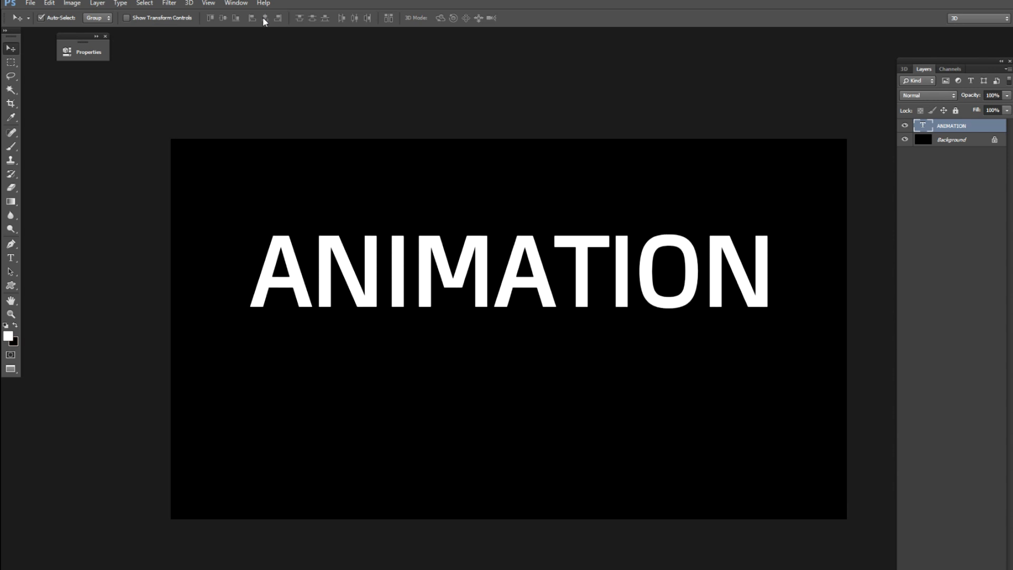
{"action": "key", "text": "Up"}
{"action": "key", "text": "Up"}
{"action": "key", "text": "Up"}
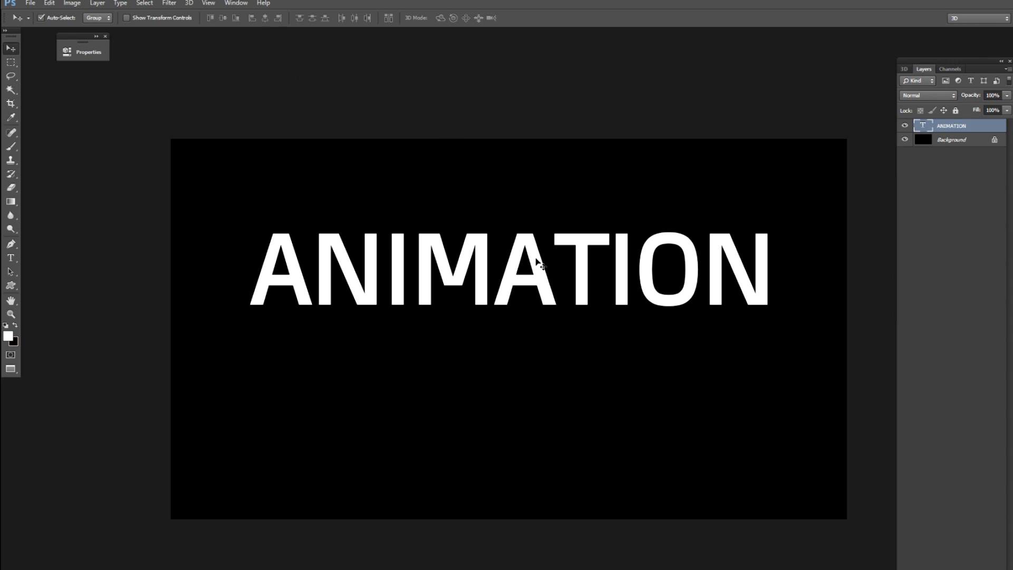
Duplicate the ANIMATION text layer and flip the copy vertically.
{"action": "key", "text": "ctrl+j"}
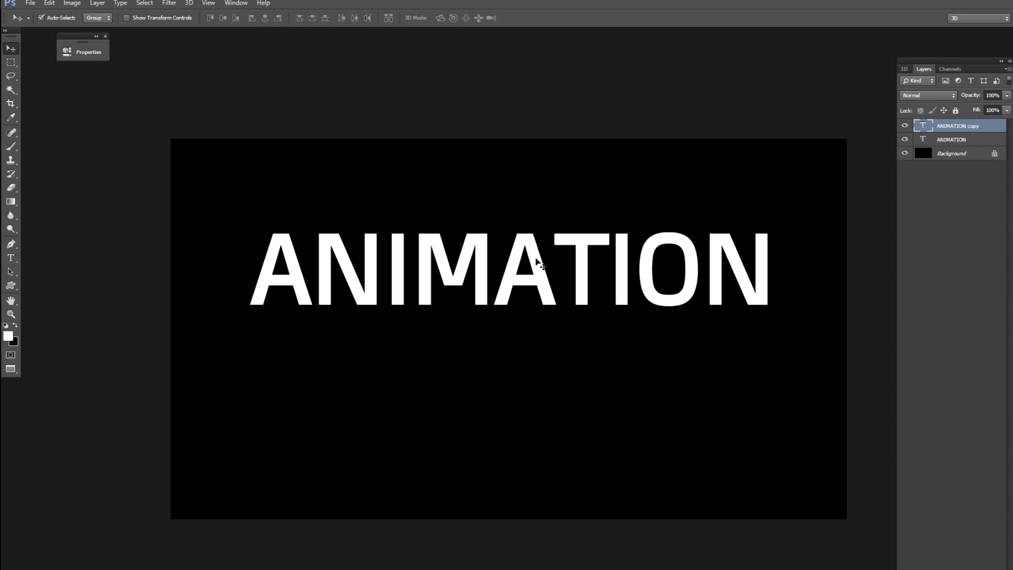
{"action": "key", "text": "ctrl+t"}
{"action": "right_click", "coordinate": [536, 261]}
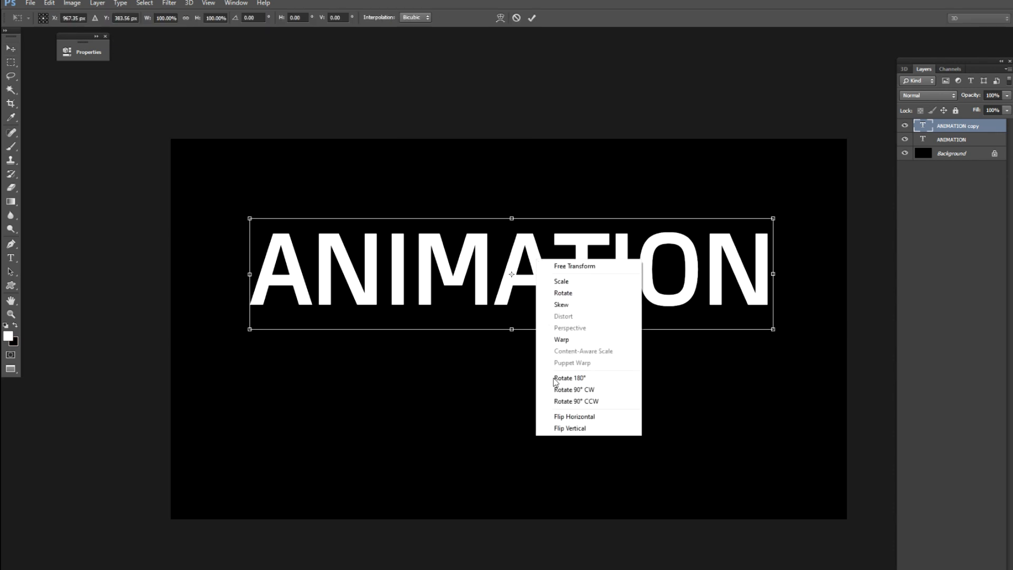
{"action": "left_click", "coordinate": [560, 426]}
{"action": "key", "text": "Return"}
Move the flipped copy straight down until it sits just below the original text like a reflection.
{"action": "key", "text": "Down"}
{"action": "key", "text": "Down"}
{"action": "key", "text": "Down"}
{"action": "key", "text": "Down"}
{"action": "key", "text": "Down"}
{"action": "key", "text": "Down"}
{"action": "key", "text": "Down"}
{"action": "key", "text": "Down"}
{"action": "key", "text": "Down"}
{"action": "key", "text": "Down"}
{"action": "key", "text": "Down"}
{"action": "key", "text": "Down"}
{"action": "key", "text": "Down"}
{"action": "key", "text": "Down"}
{"action": "key", "text": "Down"}
{"action": "key", "text": "Down"}
{"action": "key", "text": "Down"}
{"action": "key", "text": "Down"}
{"action": "key", "text": "Down"}
{"action": "key", "text": "Down"}
{"action": "key", "text": "Down"}
{"action": "key", "text": "Down"}
{"action": "key", "text": "Down"}
{"action": "key", "text": "Down"}
{"action": "key", "text": "Down"}
{"action": "key", "text": "Down"}
{"action": "key", "text": "Down"}
{"action": "key", "text": "Down"}
{"action": "key", "text": "Down"}
{"action": "key", "text": "Down"}
{"action": "key", "text": "Down"}
{"action": "key", "text": "Down"}
{"action": "key", "text": "Down"}
{"action": "key", "text": "Down"}
{"action": "key", "text": "Down"}
{"action": "key", "text": "Down"}
{"action": "key", "text": "Down"}
{"action": "key", "text": "Down"}
{"action": "key", "text": "Down"}
{"action": "key", "text": "Down"}
{"action": "key", "text": "Down"}
{"action": "key", "text": "Down"}
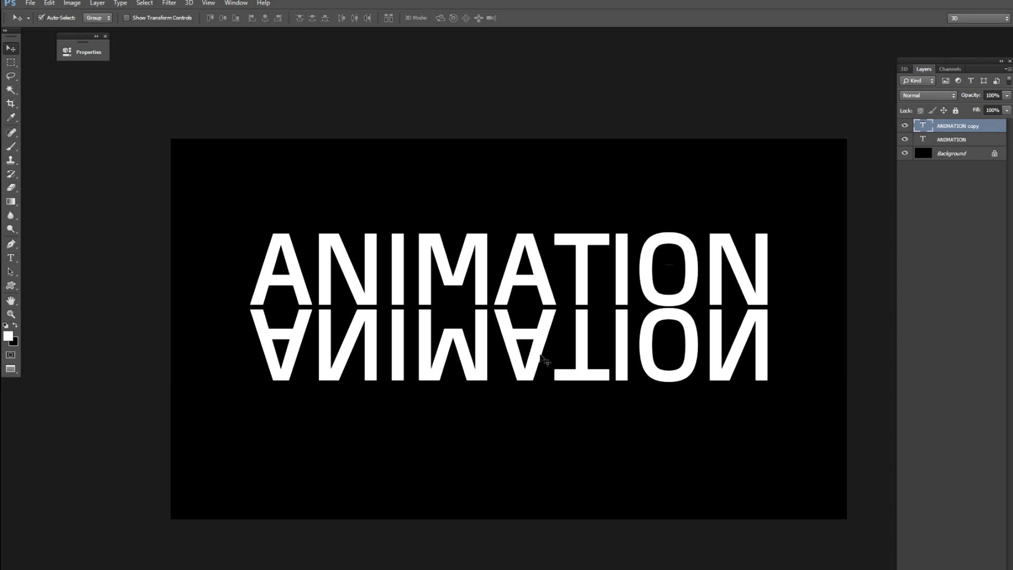
Lower the flipped copy's opacity to 16% and merge it with the original ANIMATION text layer.
{"action": "left_click", "coordinate": [1007, 97]}
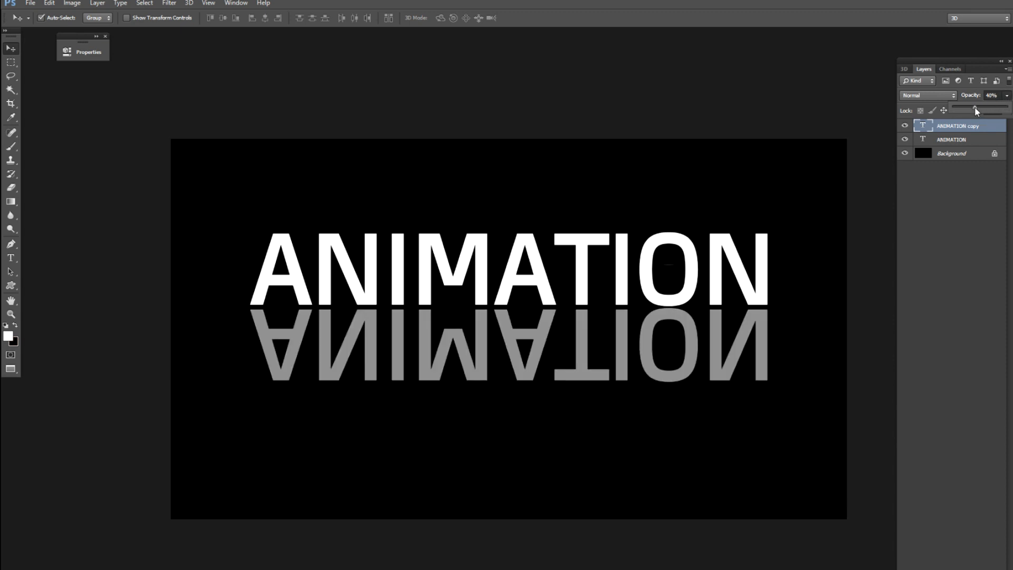
{"action": "left_click_drag", "start_coordinate": [963, 108], "coordinate": [962, 109]}
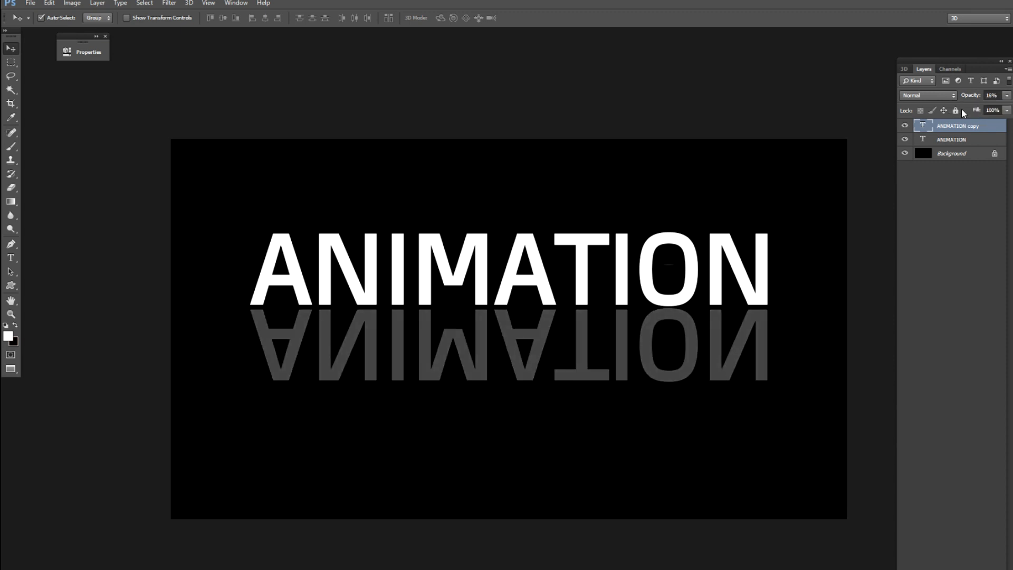
{"action": "left_click", "coordinate": [950, 146]}
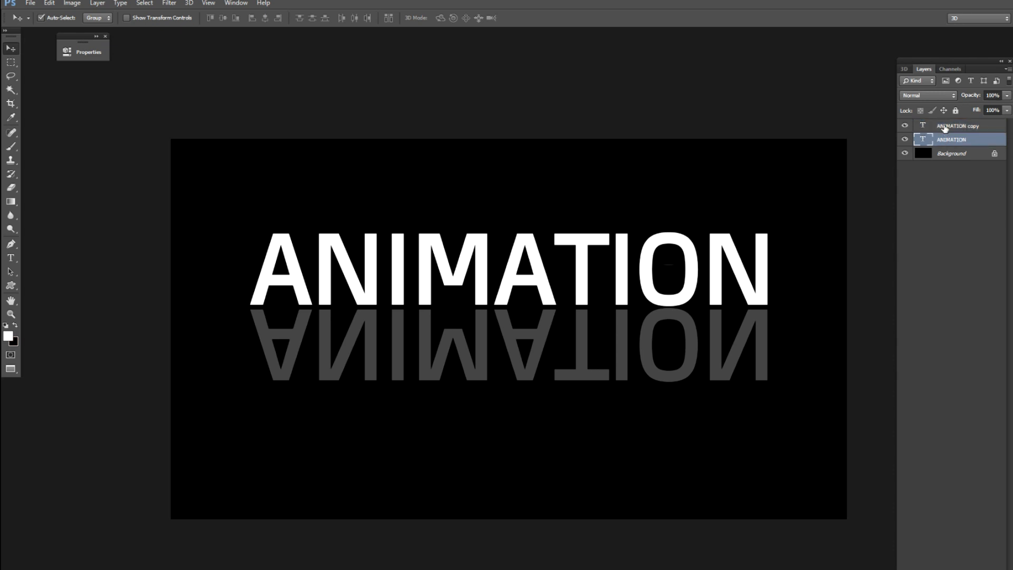
{"action": "left_click", "coordinate": [945, 128], "text": "shift"}
{"action": "key", "text": "ctrl+e"}
Nudge the merged text and reflection straight down to around the vertical middle of the canvas.
{"action": "key", "text": "Down"}
{"action": "key", "text": "Down"}
{"action": "key", "text": "Down"}
{"action": "key", "text": "Down"}
{"action": "key", "text": "Down"}
{"action": "key", "text": "Down"}
{"action": "key", "text": "Down"}
{"action": "key", "text": "Down"}
{"action": "key", "text": "Down"}
{"action": "key", "text": "Down"}
{"action": "key", "text": "Down"}
{"action": "key", "text": "Down"}
{"action": "key", "text": "Down"}
{"action": "key", "text": "Down"}
{"action": "key", "text": "Down"}
{"action": "key", "text": "Down"}
{"action": "key", "text": "Down"}
{"action": "key", "text": "Down"}
{"action": "key", "text": "Down"}
{"action": "key", "text": "Down"}
{"action": "key", "text": "Down"}
{"action": "key", "text": "Down"}
{"action": "key", "text": "Down"}
{"action": "key", "text": "Down"}
{"action": "key", "text": "Down"}
{"action": "key", "text": "Down"}
{"action": "key", "text": "Down"}
{"action": "key", "text": "Down"}
{"action": "key", "text": "Down"}
{"action": "key", "text": "Down"}
{"action": "key", "text": "Down"}
{"action": "key", "text": "Down"}
{"action": "key", "text": "Down"}
{"action": "key", "text": "Down"}
{"action": "key", "text": "Down"}
{"action": "key", "text": "Down"}
{"action": "key", "text": "Down"}
{"action": "key", "text": "Down"}
{"action": "key", "text": "Down"}
{"action": "key", "text": "Down"}
{"action": "key", "text": "Down"}
{"action": "key", "text": "Down"}
{"action": "key", "text": "Down"}
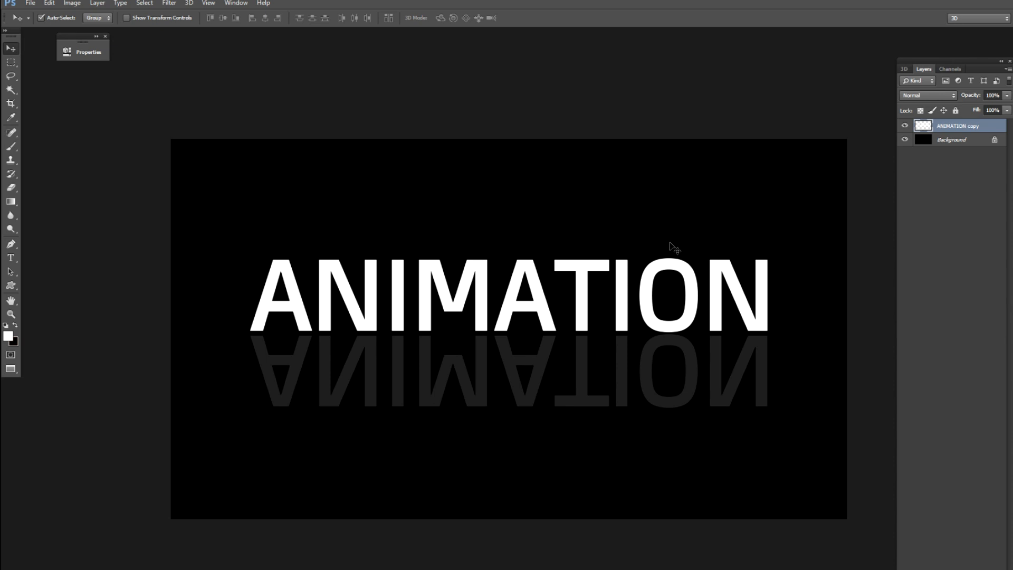
Copy the whole sunset photo from Untitled-1, paste it above the text in Untitled-2, and clip it to the ANIMATION copy layer.
{"action": "key", "text": "f"}
{"action": "key", "text": "f"}
{"action": "left_click", "coordinate": [721, 263]}
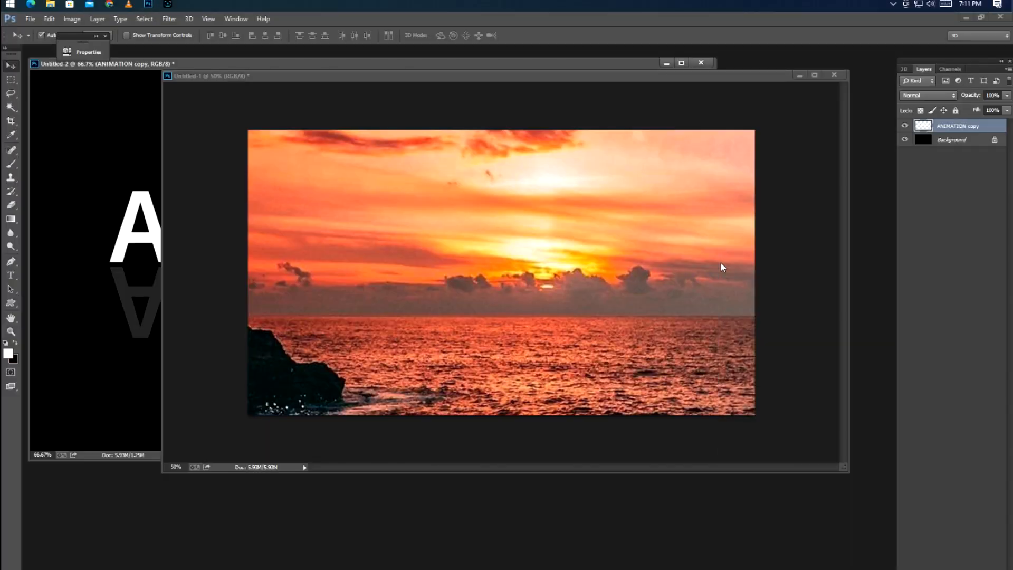
{"action": "left_click", "coordinate": [139, 268]}
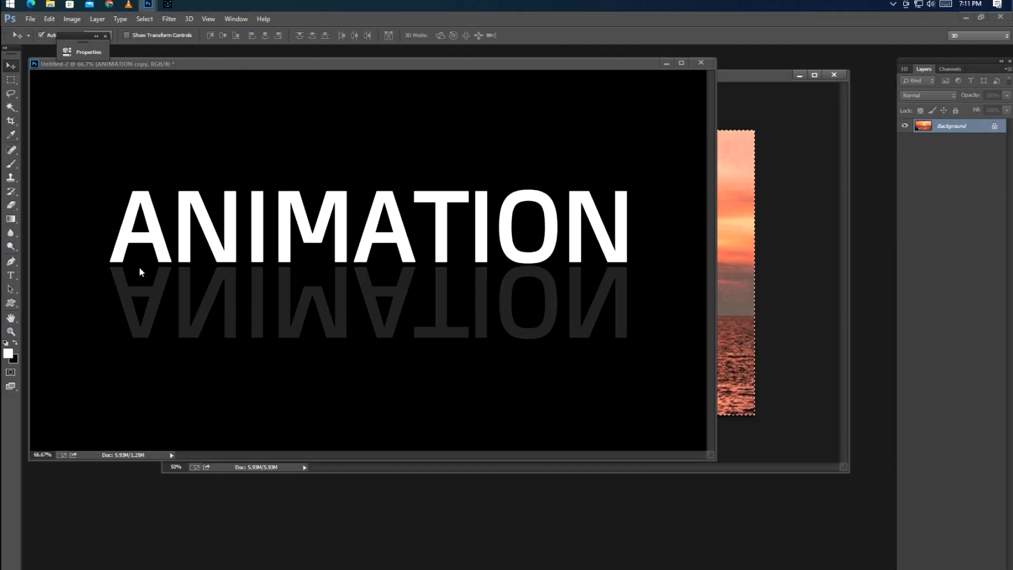
{"action": "key", "text": "f"}
{"action": "key", "text": "ctrl+v"}
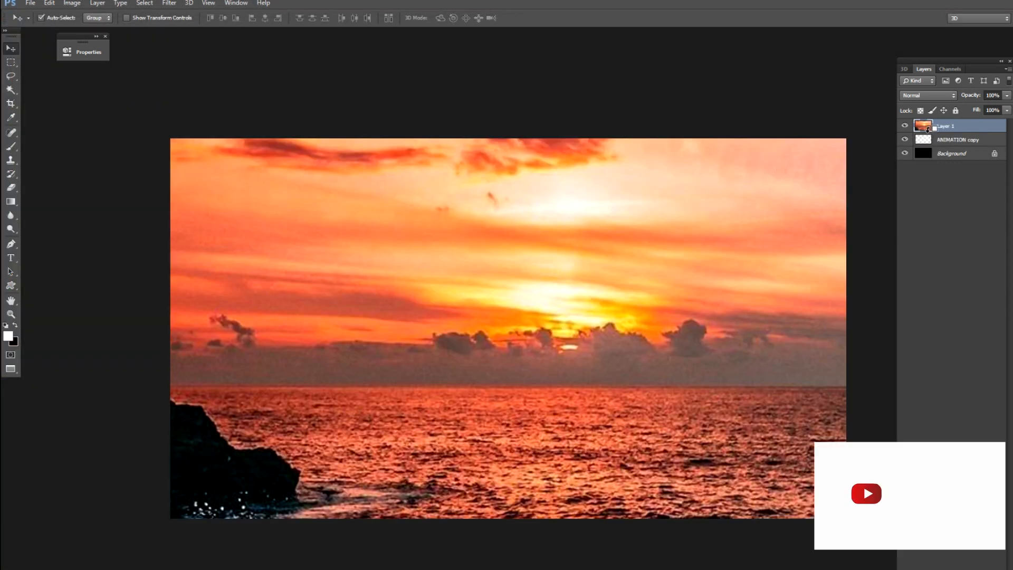
{"action": "left_click", "coordinate": [929, 132], "text": "alt"}
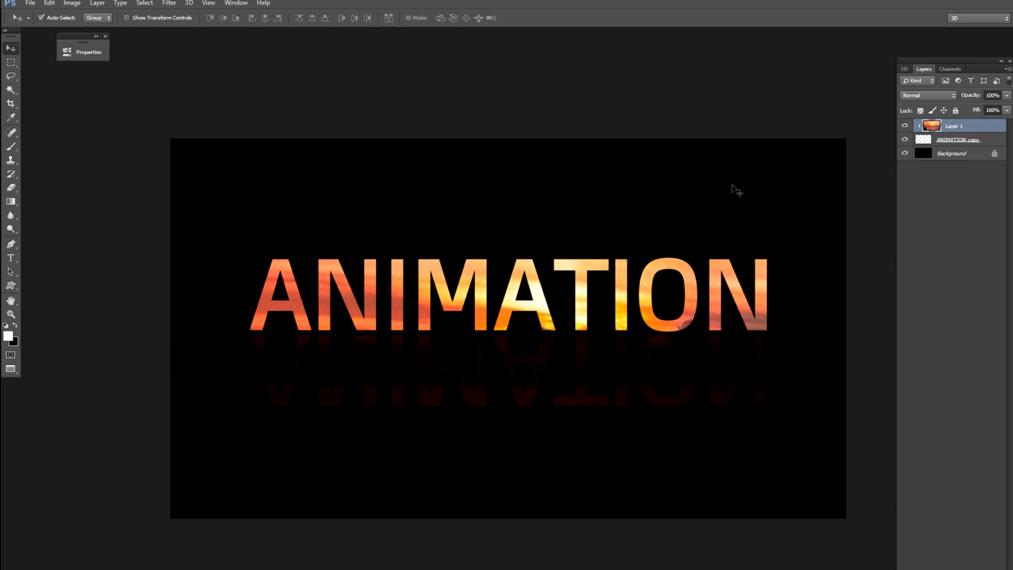
Stretch the clipped sunset photo horizontally to about 302% width, extending it far beyond the canvas's left side while still covering the text.
{"action": "key", "text": "ctrl+t"}
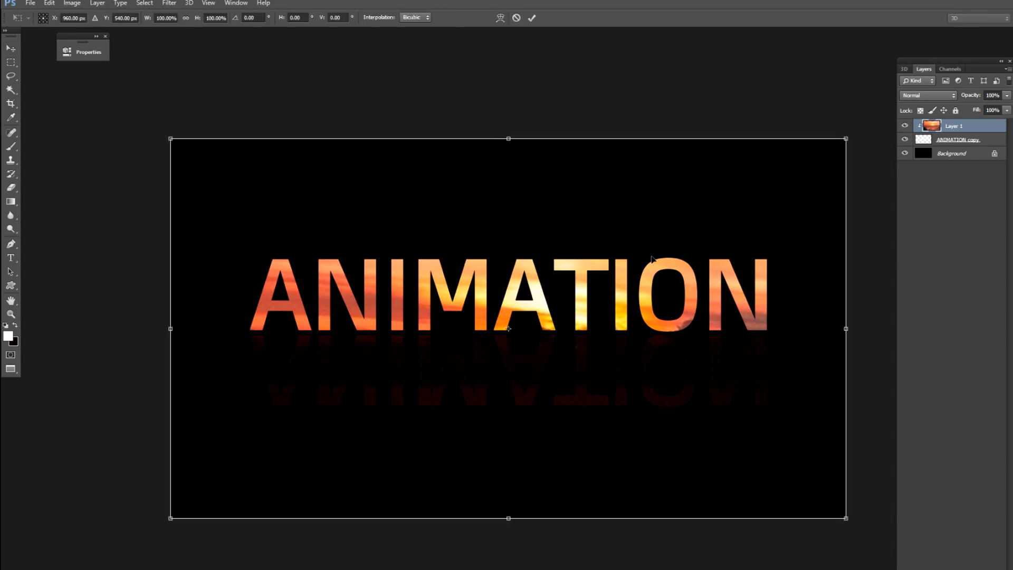
{"action": "left_click_drag", "start_coordinate": [653, 272], "coordinate": [632, 267]}
{"action": "key", "text": "ctrl+minus"}
{"action": "key", "text": "ctrl+minus"}
{"action": "key", "text": "ctrl+minus"}
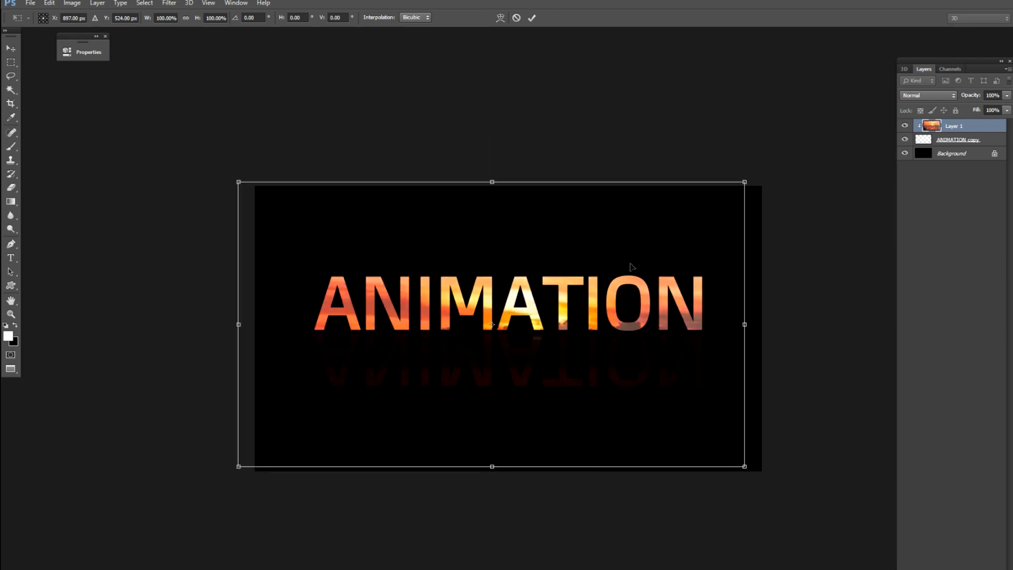
{"action": "left_click_drag", "start_coordinate": [629, 326], "coordinate": [568, 342]}
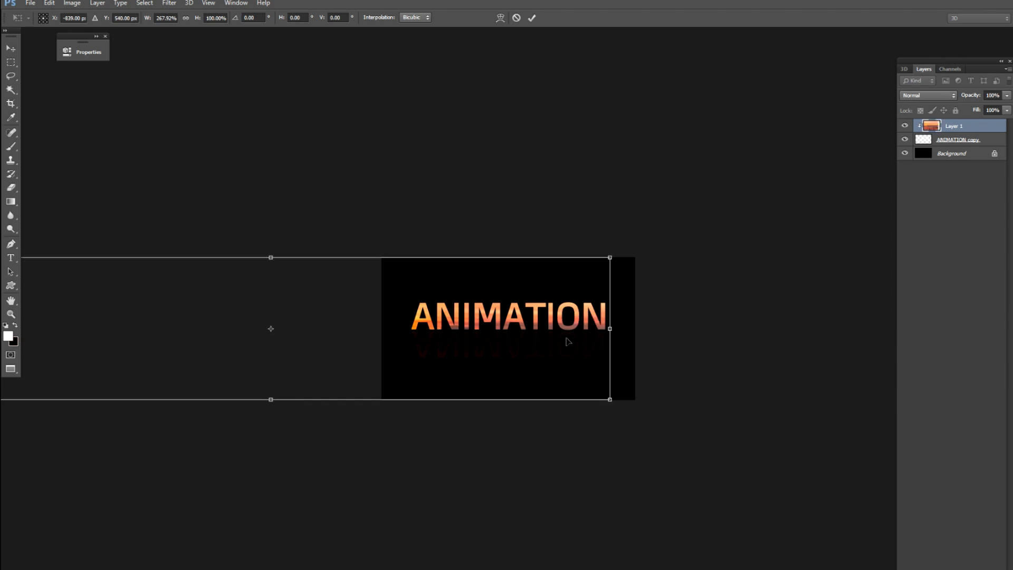
{"action": "key", "text": "ctrl+minus"}
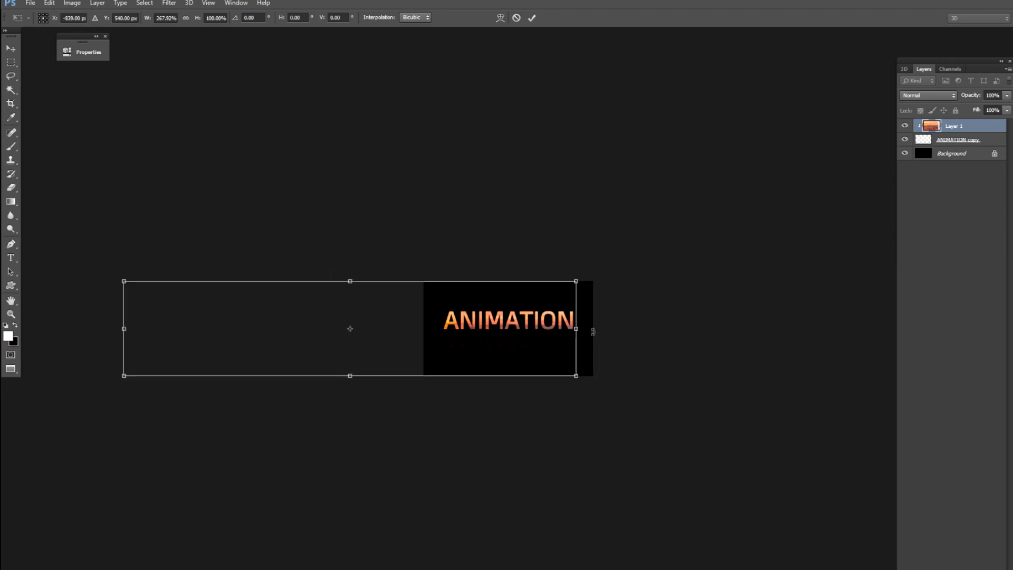
{"action": "mouse_move", "coordinate": [577, 328]}
{"action": "left_mouse_down"}
{"action": "mouse_move", "coordinate": [604, 329]}
{"action": "mouse_move", "coordinate": [561, 334]}
{"action": "left_mouse_up"}
{"action": "key", "text": "ctrl+plus"}
{"action": "key", "text": "ctrl+plus"}
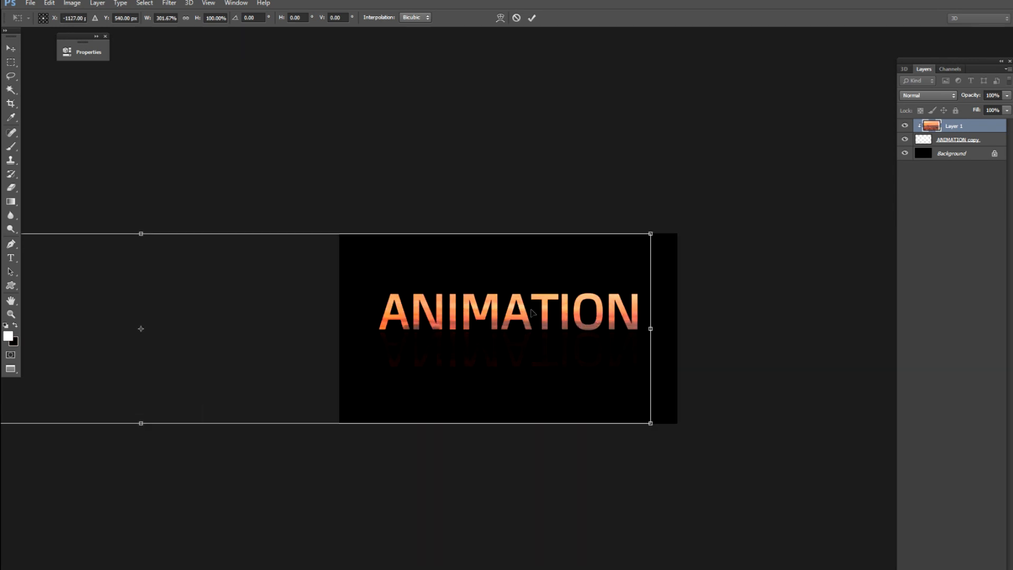
Reduce the sunset photo's height to about 61%, shift it left to X about -1175 px, and apply the transformation.
{"action": "key", "text": "ctrl+minus"}
{"action": "left_click_drag", "start_coordinate": [231, 257], "coordinate": [234, 285]}
{"action": "key", "text": "Left"}
{"action": "key", "text": "Left"}
{"action": "key", "text": "Left"}
{"action": "key", "text": "Left"}
{"action": "key", "text": "Left"}
{"action": "key", "text": "Left"}
{"action": "key", "text": "Left"}
{"action": "key", "text": "Left"}
{"action": "key", "text": "Left"}
{"action": "key", "text": "Left"}
{"action": "key", "text": "Left"}
{"action": "key", "text": "Left"}
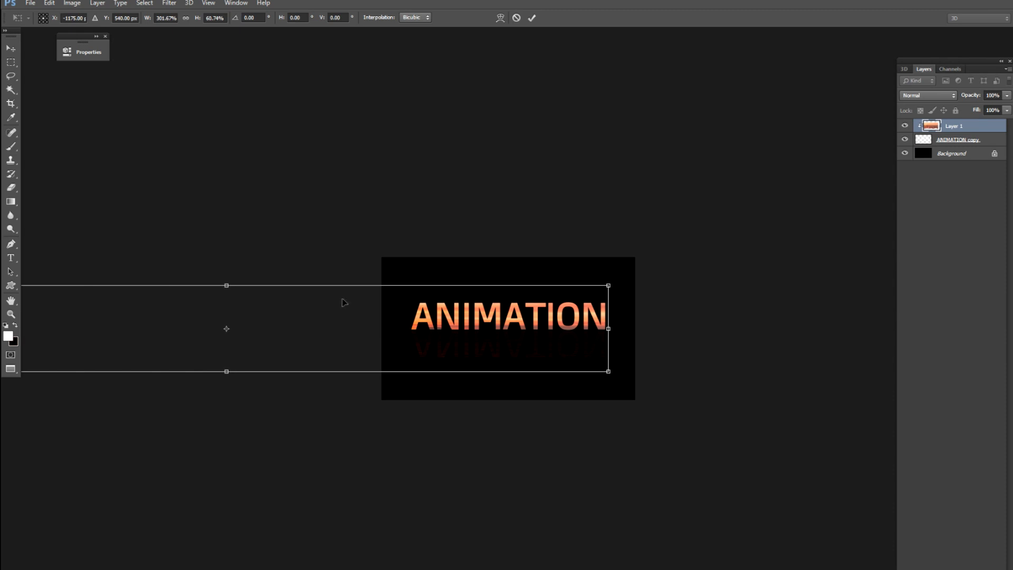
{"action": "key", "text": "Return"}
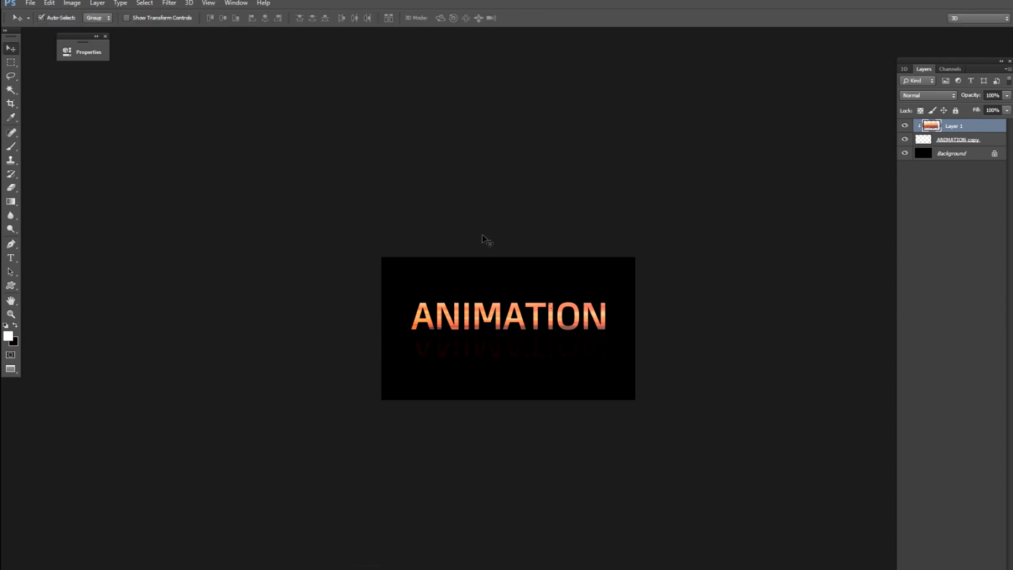
Show the Timeline and create a video timeline for the document.
{"action": "key", "text": "ctrl+plus"}
{"action": "left_click_drag", "start_coordinate": [597, 324], "coordinate": [511, 242]}
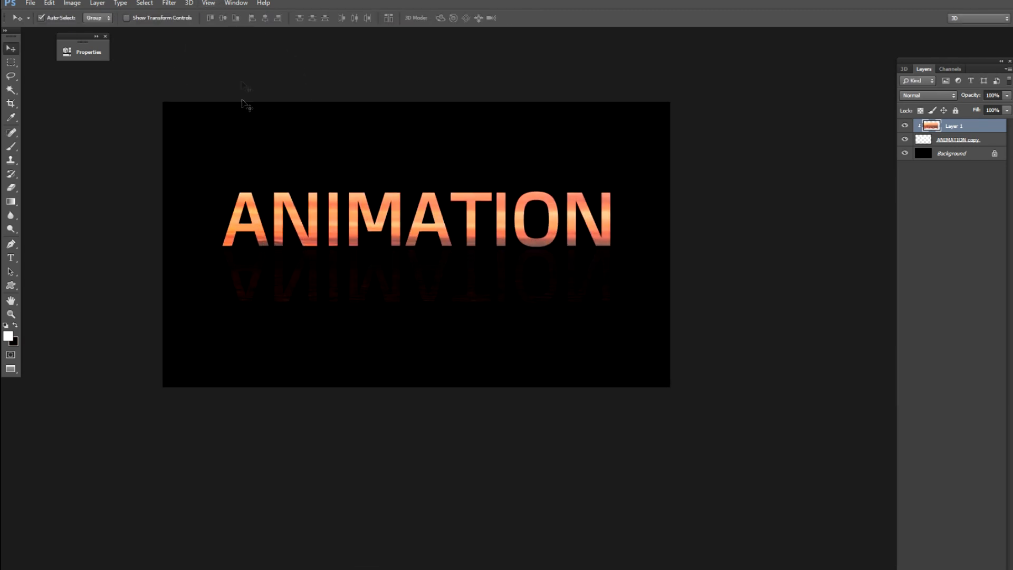
{"action": "left_click", "coordinate": [234, 3]}
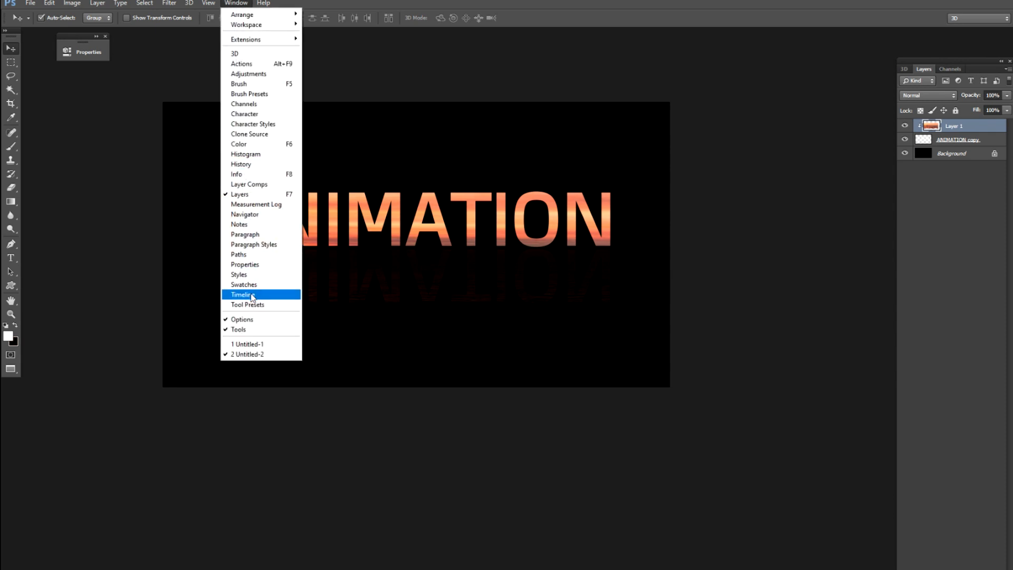
{"action": "left_click", "coordinate": [253, 293]}
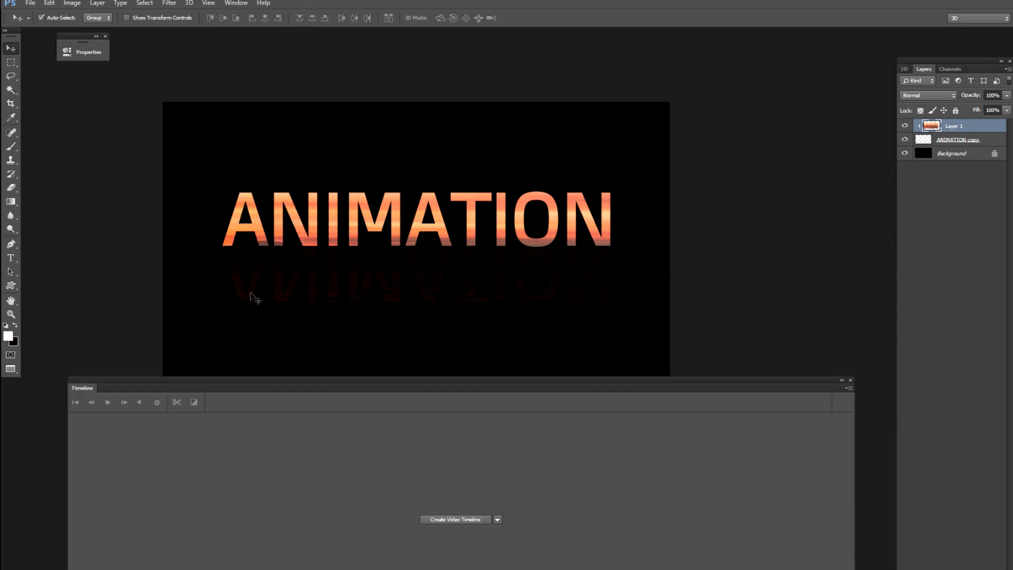
{"action": "left_click", "coordinate": [447, 520]}
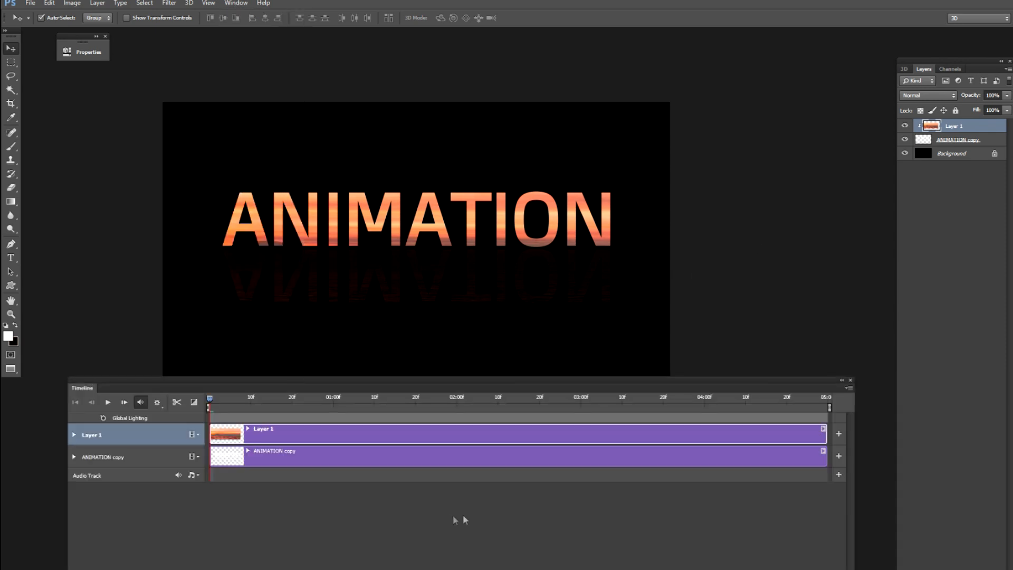
Convert Layer 1 to a smart object and add a Transform keyframe for it at the start of the timeline.
{"action": "left_click", "coordinate": [74, 435]}
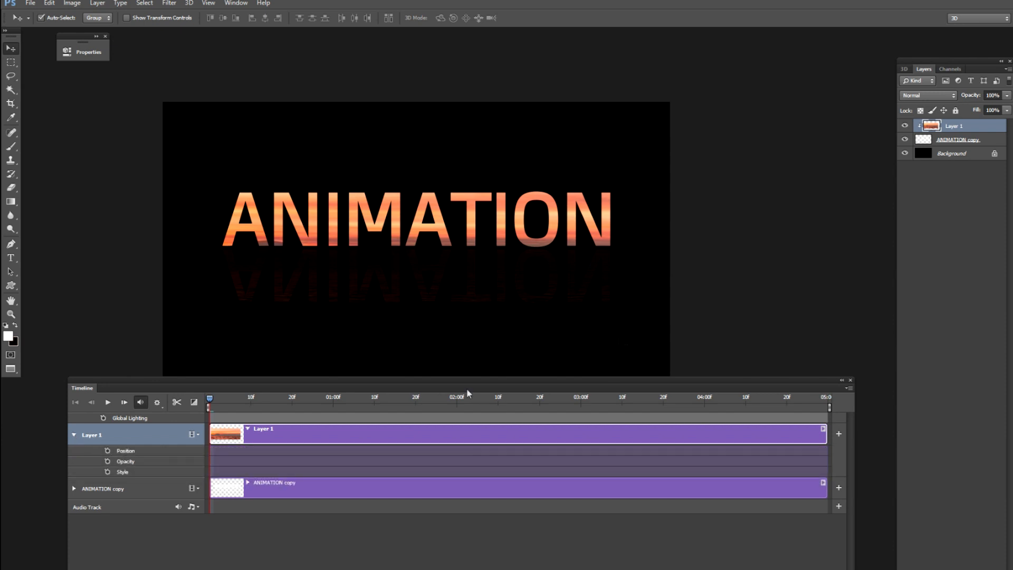
{"action": "right_click", "coordinate": [980, 130]}
{"action": "left_click", "coordinate": [933, 208]}
{"action": "left_click", "coordinate": [74, 435]}
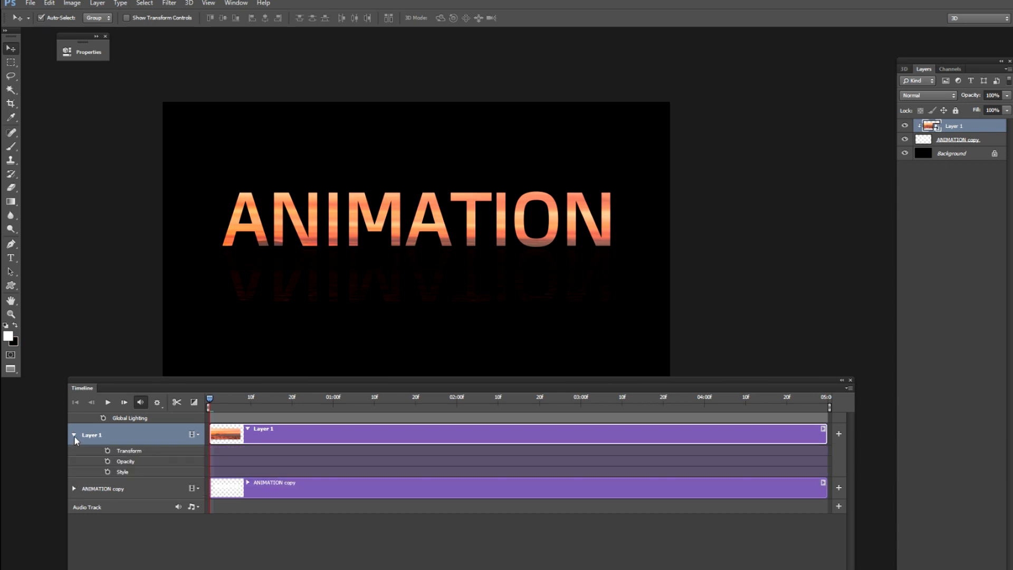
{"action": "left_click", "coordinate": [108, 451]}
{"action": "key", "text": "ctrl+t"}
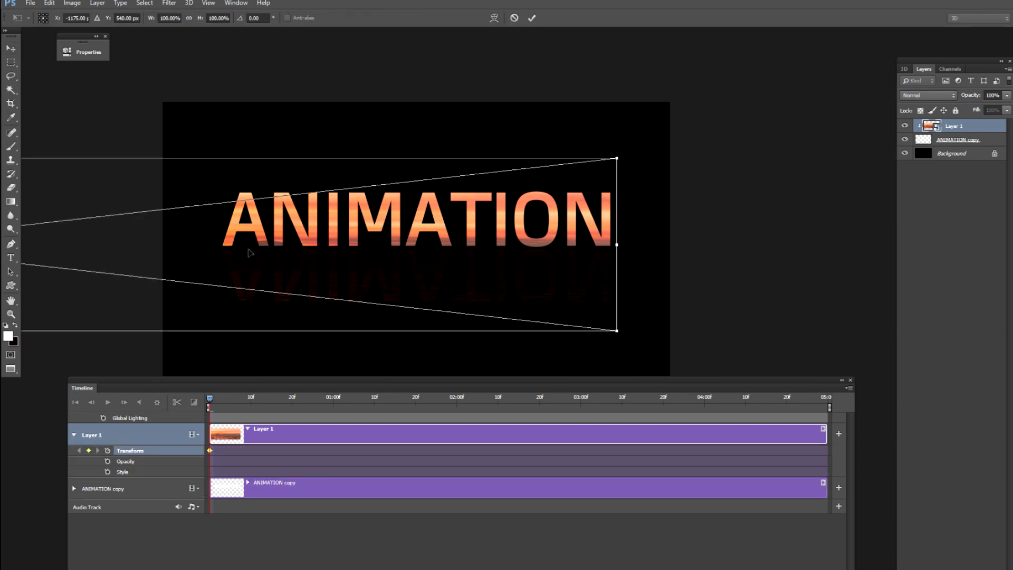
{"action": "key", "text": "Return"}
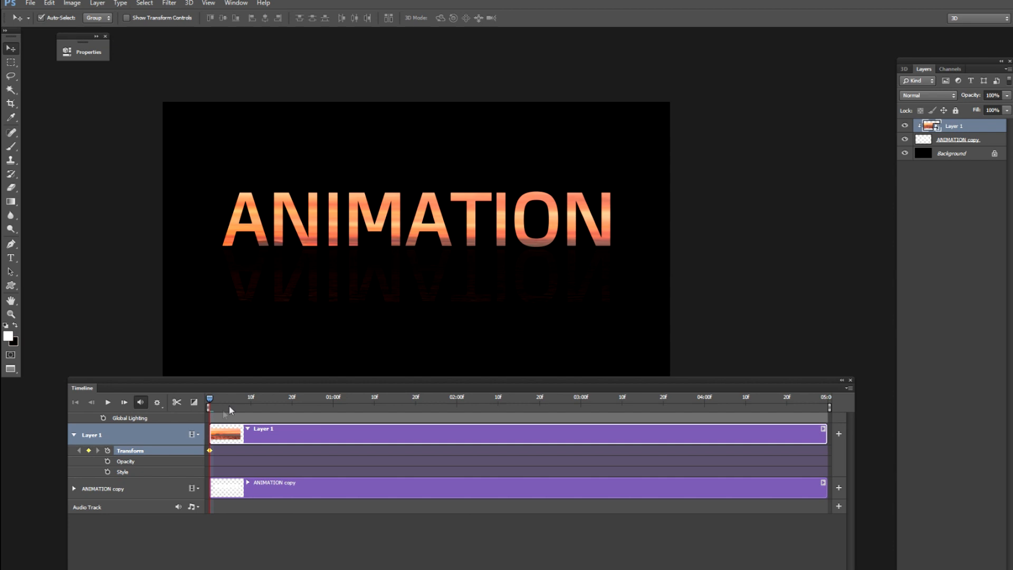
Near the 5-second end of the timeline, move Layer 1's sunset photo right to X about 3069 px and apply the transformation.
{"action": "left_click_drag", "start_coordinate": [243, 405], "coordinate": [812, 407]}
{"action": "key", "text": "ctrl+t"}
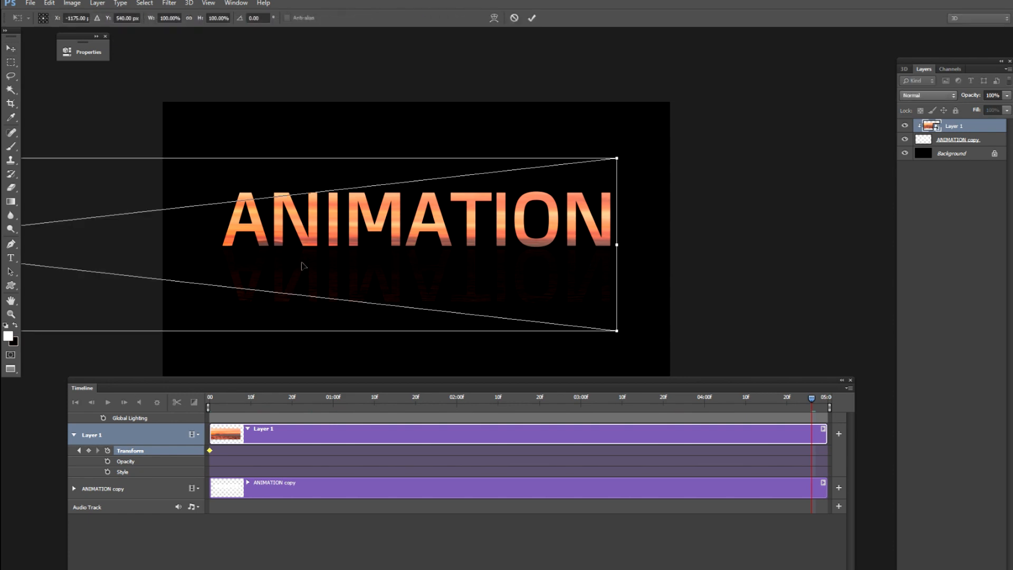
{"action": "key", "text": "Right"}
{"action": "key", "text": "Right"}
{"action": "key", "text": "Right"}
{"action": "key", "text": "Right"}
{"action": "key", "text": "Right"}
{"action": "key", "text": "Right"}
{"action": "key", "text": "Right"}
{"action": "key", "text": "Right"}
{"action": "key", "text": "Right"}
{"action": "key", "text": "Right"}
{"action": "key", "text": "Right"}
{"action": "key", "text": "Right"}
{"action": "key", "text": "Right"}
{"action": "key", "text": "Right"}
{"action": "key", "text": "Right"}
{"action": "key", "text": "Right"}
{"action": "key", "text": "Right"}
{"action": "key", "text": "Right"}
{"action": "key", "text": "Right"}
{"action": "key", "text": "Right"}
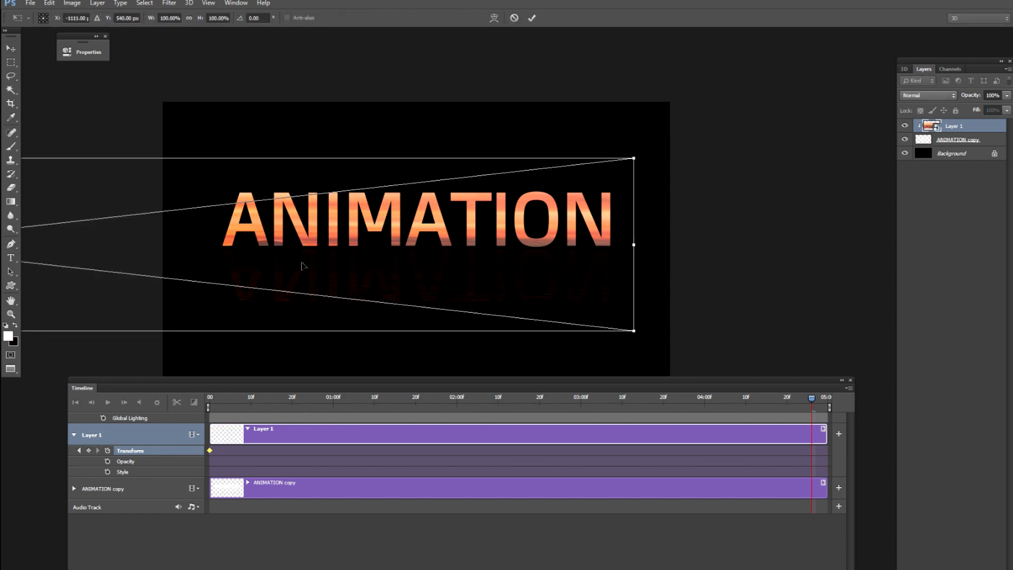
{"action": "key", "text": "Right"}
{"action": "key", "text": "Right"}
{"action": "key", "text": "Right"}
{"action": "key", "text": "Right"}
{"action": "key", "text": "Right"}
{"action": "key", "text": "Right"}
{"action": "key", "text": "Right"}
{"action": "key", "text": "Right"}
{"action": "key", "text": "Right"}
{"action": "key", "text": "Right"}
{"action": "key", "text": "Right"}
{"action": "key", "text": "Right"}
{"action": "key", "text": "Right"}
{"action": "key", "text": "Right"}
{"action": "key", "text": "Right"}
{"action": "key", "text": "Right"}
{"action": "key", "text": "Right"}
{"action": "key", "text": "Right"}
{"action": "key", "text": "Right"}
{"action": "key", "text": "Right"}
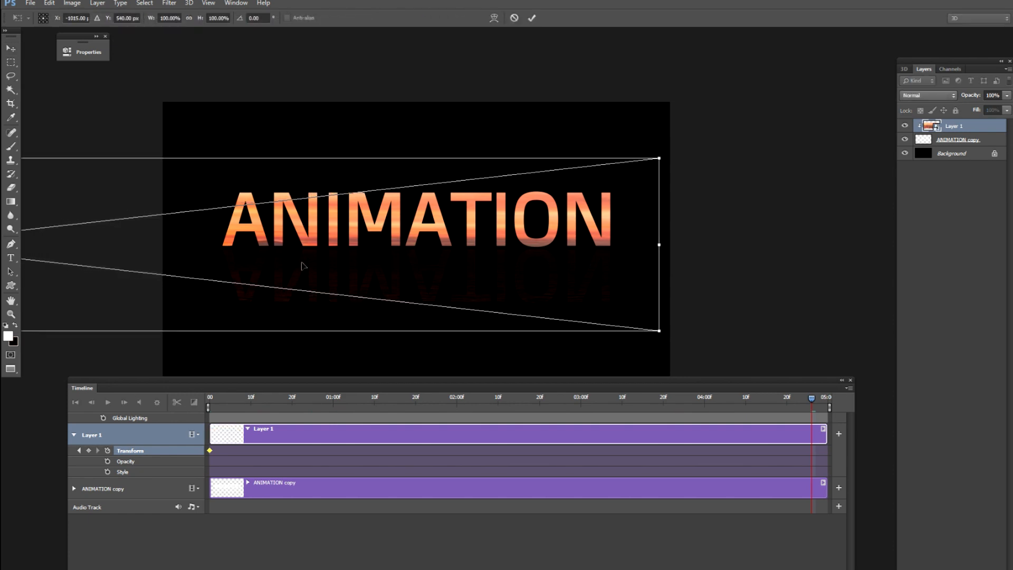
{"action": "key", "text": "Right"}
{"action": "key", "text": "Right"}
{"action": "key", "text": "Right"}
{"action": "key", "text": "Right"}
{"action": "key", "text": "Right"}
{"action": "key", "text": "Right"}
{"action": "key", "text": "Right"}
{"action": "key", "text": "Right"}
{"action": "key", "text": "Right"}
{"action": "key", "text": "Right"}
{"action": "key", "text": "Right"}
{"action": "key", "text": "Right"}
{"action": "key", "text": "Right"}
{"action": "key", "text": "Right"}
{"action": "key", "text": "Right"}
{"action": "key", "text": "Right"}
{"action": "key", "text": "Right"}
{"action": "key", "text": "Right"}
{"action": "key", "text": "Right"}
{"action": "key", "text": "Right"}
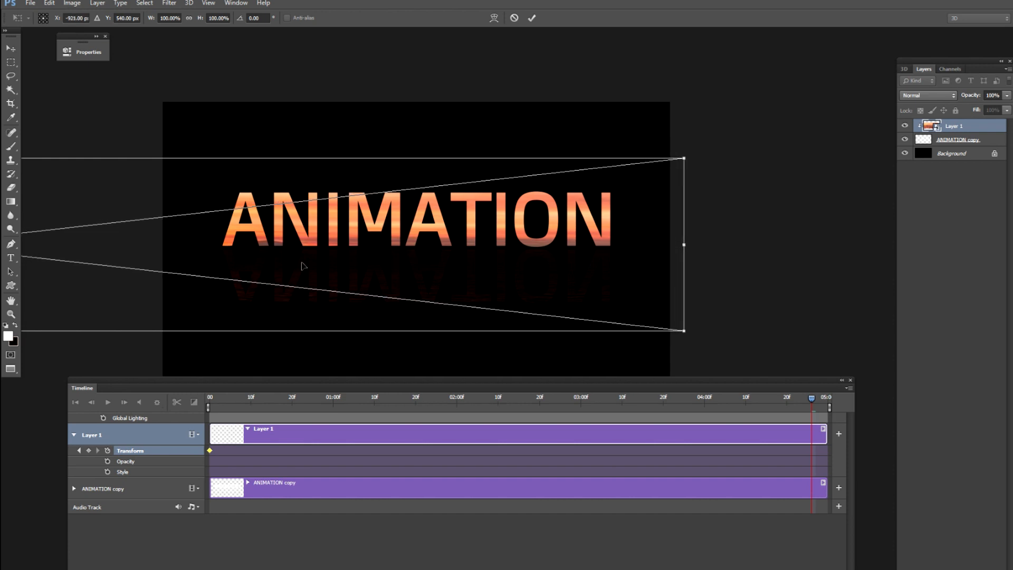
{"action": "key", "text": "Right"}
{"action": "key", "text": "Right"}
{"action": "key", "text": "Right"}
{"action": "key", "text": "Right"}
{"action": "key", "text": "Right"}
{"action": "key", "text": "Right"}
{"action": "key", "text": "Right"}
{"action": "key", "text": "Right"}
{"action": "key", "text": "Right"}
{"action": "key", "text": "Right"}
{"action": "key", "text": "Right"}
{"action": "key", "text": "Right"}
{"action": "key", "text": "Right"}
{"action": "key", "text": "Right"}
{"action": "key", "text": "Right"}
{"action": "key", "text": "Right"}
{"action": "key", "text": "Right"}
{"action": "key", "text": "Right"}
{"action": "key", "text": "Right"}
{"action": "key", "text": "Right"}
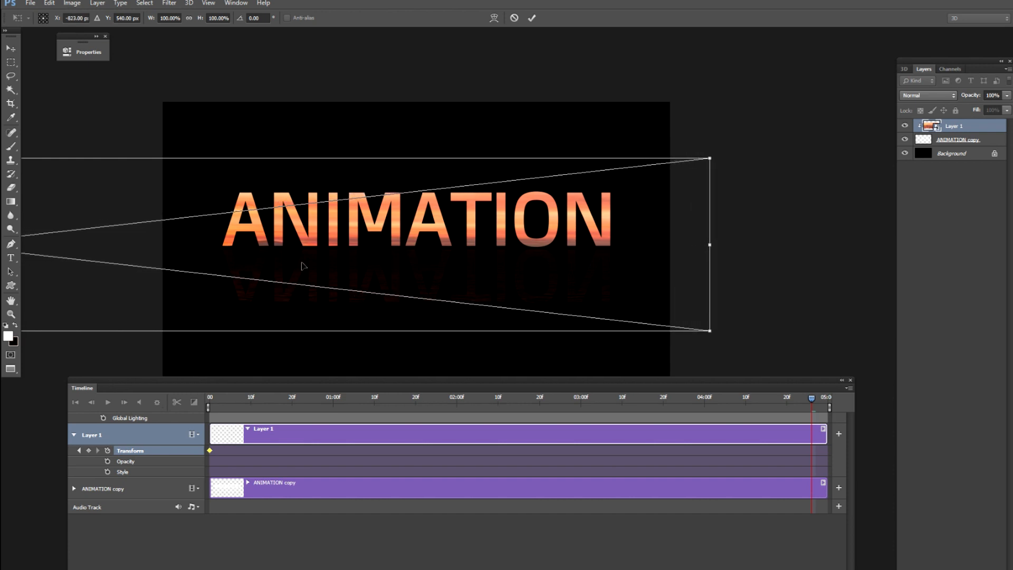
{"action": "key", "text": "Right"}
{"action": "key", "text": "Right"}
{"action": "key", "text": "Right"}
{"action": "key", "text": "Right"}
{"action": "key", "text": "Right"}
{"action": "key", "text": "Right"}
{"action": "key", "text": "Right"}
{"action": "key", "text": "Right"}
{"action": "key", "text": "Right"}
{"action": "key", "text": "Right"}
{"action": "key", "text": "Right"}
{"action": "key", "text": "Right"}
{"action": "key", "text": "Right"}
{"action": "key", "text": "Right"}
{"action": "key", "text": "Right"}
{"action": "key", "text": "Right"}
{"action": "key", "text": "Right"}
{"action": "key", "text": "Right"}
{"action": "key", "text": "Right"}
{"action": "key", "text": "Right"}
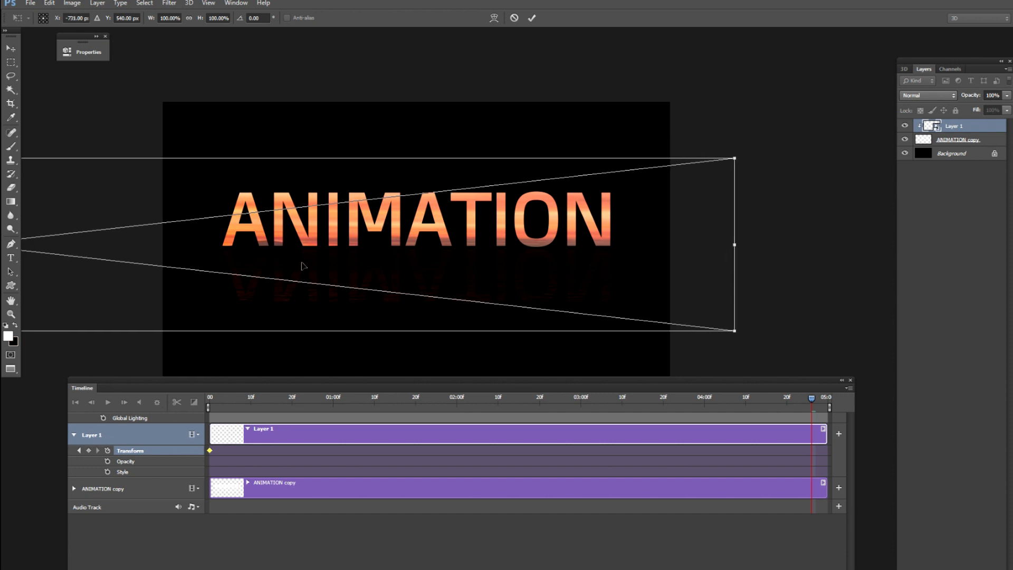
{"action": "key", "text": "Right"}
{"action": "key", "text": "Right"}
{"action": "key", "text": "Right"}
{"action": "key", "text": "Right"}
{"action": "key", "text": "Right"}
{"action": "key", "text": "Right"}
{"action": "key", "text": "Right"}
{"action": "key", "text": "Right"}
{"action": "key", "text": "Right"}
{"action": "key", "text": "Right"}
{"action": "key", "text": "Right"}
{"action": "key", "text": "Right"}
{"action": "key", "text": "Right"}
{"action": "key", "text": "Right"}
{"action": "key", "text": "Right"}
{"action": "key", "text": "Right"}
{"action": "key", "text": "Right"}
{"action": "key", "text": "Right"}
{"action": "key", "text": "Right"}
{"action": "key", "text": "Right"}
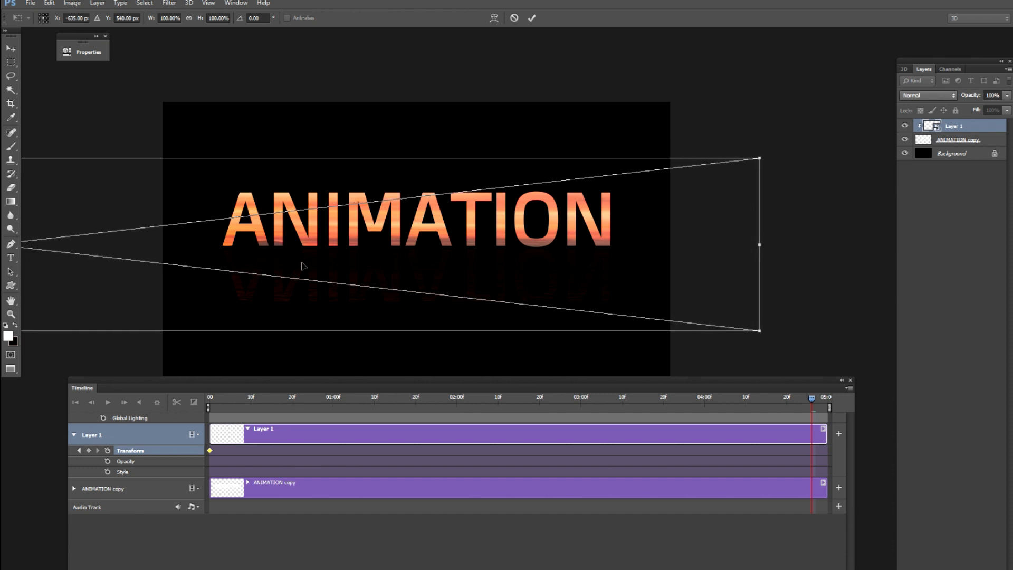
{"action": "key", "text": "Right"}
{"action": "key", "text": "Right"}
{"action": "key", "text": "Right"}
{"action": "key", "text": "Right"}
{"action": "key", "text": "Right"}
{"action": "key", "text": "Right"}
{"action": "key", "text": "Right"}
{"action": "key", "text": "Right"}
{"action": "key", "text": "Right"}
{"action": "key", "text": "Right"}
{"action": "key", "text": "Right"}
{"action": "key", "text": "Right"}
{"action": "key", "text": "Right"}
{"action": "key", "text": "Right"}
{"action": "key", "text": "Right"}
{"action": "key", "text": "Right"}
{"action": "key", "text": "Right"}
{"action": "key", "text": "Right"}
{"action": "key", "text": "Right"}
{"action": "key", "text": "Right"}
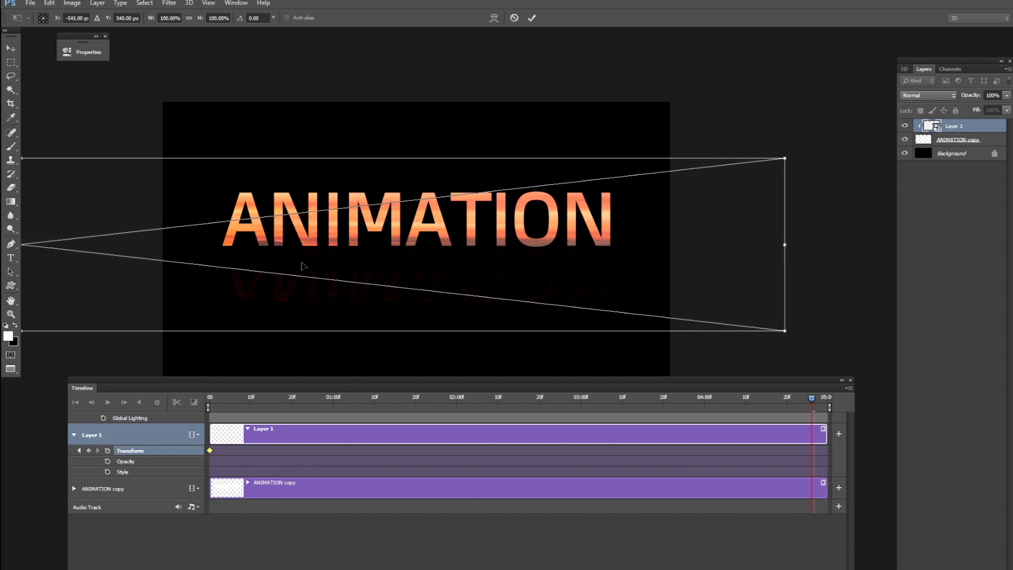
{"action": "key", "text": "Right"}
{"action": "key", "text": "Right"}
{"action": "key", "text": "Right"}
{"action": "key", "text": "Right"}
{"action": "key", "text": "Right"}
{"action": "key", "text": "Right"}
{"action": "key", "text": "Right"}
{"action": "key", "text": "Right"}
{"action": "key", "text": "Right"}
{"action": "key", "text": "Right"}
{"action": "key", "text": "Right"}
{"action": "key", "text": "Right"}
{"action": "key", "text": "Right"}
{"action": "key", "text": "Right"}
{"action": "key", "text": "Right"}
{"action": "key", "text": "Right"}
{"action": "key", "text": "Right"}
{"action": "key", "text": "Right"}
{"action": "key", "text": "Right"}
{"action": "key", "text": "Right"}
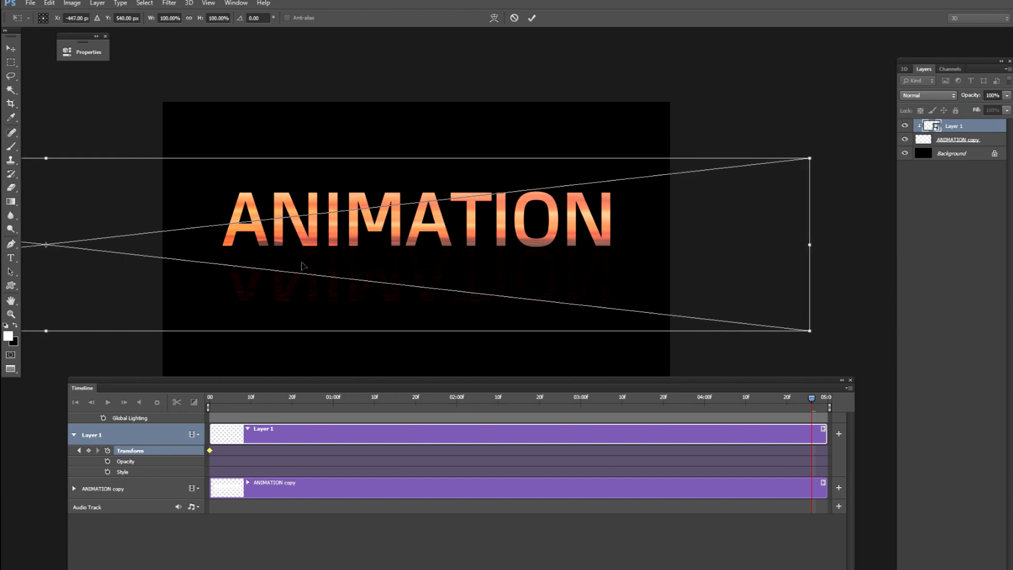
{"action": "key", "text": "Right"}
{"action": "key", "text": "Right"}
{"action": "key", "text": "Right"}
{"action": "key", "text": "Right"}
{"action": "key", "text": "Right"}
{"action": "key", "text": "Right"}
{"action": "key", "text": "Right"}
{"action": "key", "text": "Right"}
{"action": "key", "text": "Right"}
{"action": "key", "text": "Right"}
{"action": "key", "text": "Right"}
{"action": "key", "text": "Right"}
{"action": "key", "text": "Right"}
{"action": "key", "text": "Right"}
{"action": "key", "text": "Right"}
{"action": "key", "text": "Right"}
{"action": "key", "text": "Right"}
{"action": "key", "text": "Right"}
{"action": "key", "text": "Right"}
{"action": "key", "text": "Right"}
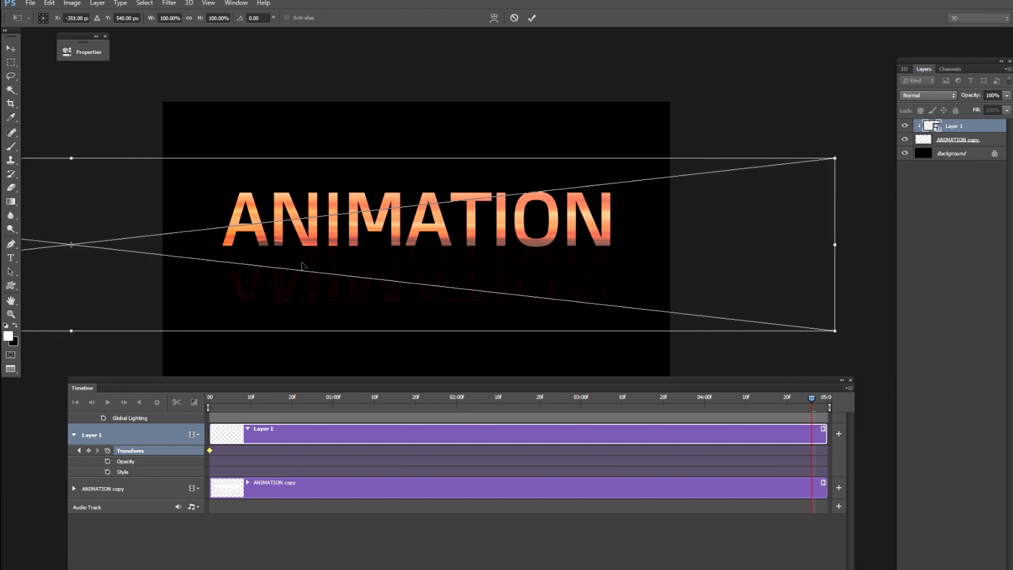
{"action": "key", "text": "Right"}
{"action": "key", "text": "Right"}
{"action": "key", "text": "Right"}
{"action": "key", "text": "Right"}
{"action": "key", "text": "Right"}
{"action": "key", "text": "Right"}
{"action": "key", "text": "Right"}
{"action": "key", "text": "Right"}
{"action": "key", "text": "Right"}
{"action": "key", "text": "Right"}
{"action": "key", "text": "Right"}
{"action": "key", "text": "Right"}
{"action": "key", "text": "Right"}
{"action": "key", "text": "Right"}
{"action": "key", "text": "Right"}
{"action": "key", "text": "Right"}
{"action": "key", "text": "Right"}
{"action": "key", "text": "Right"}
{"action": "key", "text": "Right"}
{"action": "key", "text": "Right"}
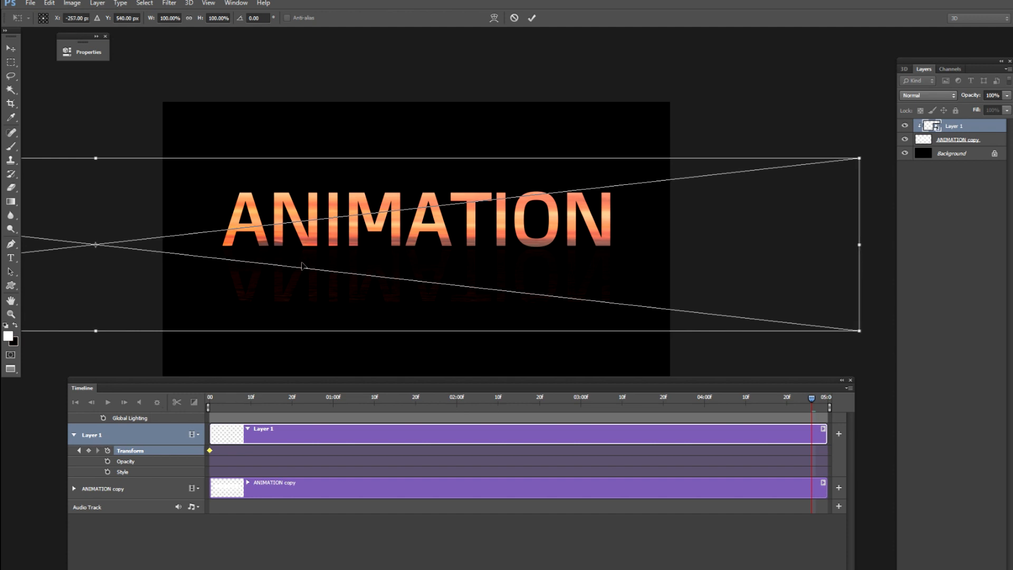
{"action": "key", "text": "Right"}
{"action": "key", "text": "Right"}
{"action": "key", "text": "Right"}
{"action": "key", "text": "Right"}
{"action": "key", "text": "Right"}
{"action": "key", "text": "Right"}
{"action": "key", "text": "Right"}
{"action": "key", "text": "Right"}
{"action": "key", "text": "Right"}
{"action": "key", "text": "Right"}
{"action": "key", "text": "Right"}
{"action": "key", "text": "Right"}
{"action": "key", "text": "Right"}
{"action": "key", "text": "Right"}
{"action": "key", "text": "Right"}
{"action": "key", "text": "Right"}
{"action": "key", "text": "Right"}
{"action": "key", "text": "Right"}
{"action": "key", "text": "Right"}
{"action": "key", "text": "Right"}
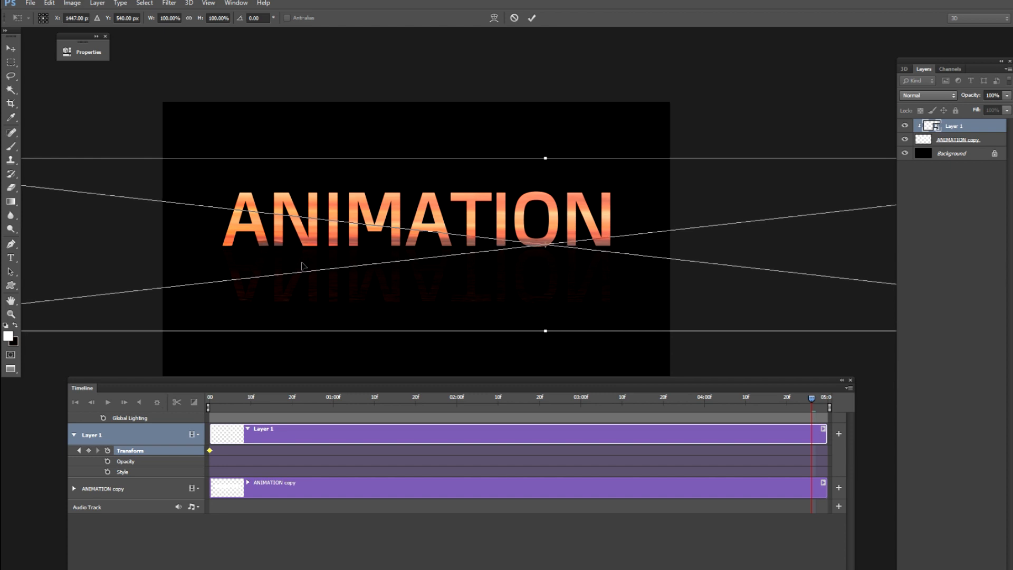
{"action": "key", "text": "Right"}
{"action": "key", "text": "Right"}
{"action": "key", "text": "Right"}
{"action": "key", "text": "Right"}
{"action": "key", "text": "Right"}
{"action": "key", "text": "Right"}
{"action": "key", "text": "Right"}
{"action": "key", "text": "Right"}
{"action": "key", "text": "Right"}
{"action": "key", "text": "Right"}
{"action": "key", "text": "Right"}
{"action": "key", "text": "Right"}
{"action": "key", "text": "Right"}
{"action": "key", "text": "Right"}
{"action": "key", "text": "Right"}
{"action": "key", "text": "Right"}
{"action": "key", "text": "Right"}
{"action": "key", "text": "Right"}
{"action": "key", "text": "Right"}
{"action": "key", "text": "Right"}
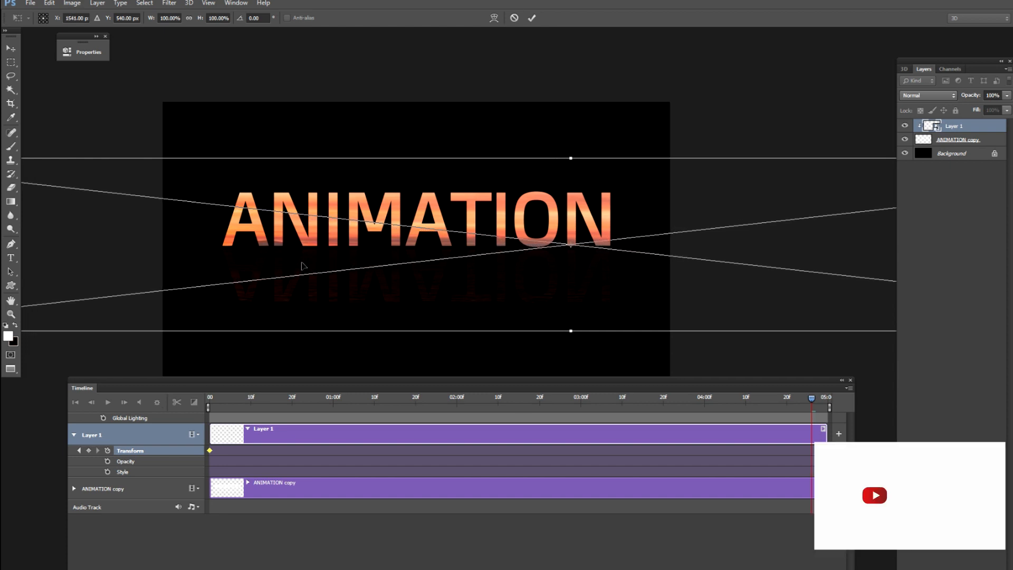
{"action": "key", "text": "Right"}
{"action": "key", "text": "Right"}
{"action": "key", "text": "Right"}
{"action": "key", "text": "Right"}
{"action": "key", "text": "Right"}
{"action": "key", "text": "Right"}
{"action": "key", "text": "Right"}
{"action": "key", "text": "Right"}
{"action": "key", "text": "Right"}
{"action": "key", "text": "Right"}
{"action": "key", "text": "Right"}
{"action": "key", "text": "Right"}
{"action": "key", "text": "Right"}
{"action": "key", "text": "Right"}
{"action": "key", "text": "Right"}
{"action": "key", "text": "Right"}
{"action": "key", "text": "Right"}
{"action": "key", "text": "Right"}
{"action": "key", "text": "Right"}
{"action": "key", "text": "Right"}
{"action": "key", "text": "Right"}
{"action": "key", "text": "Right"}
{"action": "key", "text": "Right"}
{"action": "key", "text": "Right"}
{"action": "key", "text": "Right"}
{"action": "key", "text": "Right"}
{"action": "key", "text": "Right"}
{"action": "key", "text": "Right"}
{"action": "key", "text": "Right"}
{"action": "key", "text": "Right"}
{"action": "key", "text": "Right"}
{"action": "key", "text": "Right"}
{"action": "key", "text": "Right"}
{"action": "key", "text": "Right"}
{"action": "key", "text": "Right"}
{"action": "key", "text": "Right"}
{"action": "key", "text": "Right"}
{"action": "key", "text": "Right"}
{"action": "key", "text": "Right"}
{"action": "key", "text": "Right"}
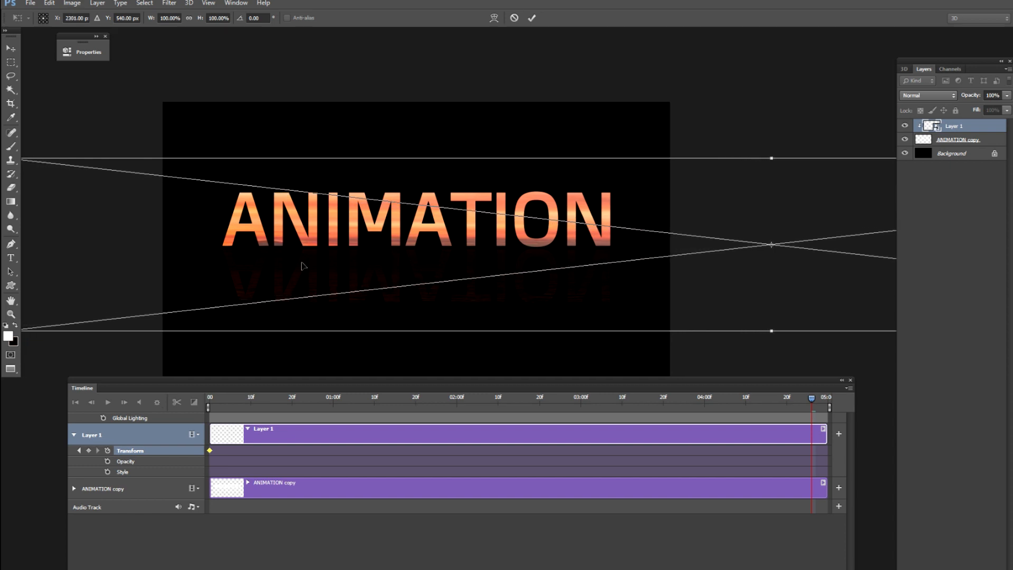
{"action": "key", "text": "Right"}
{"action": "key", "text": "Right"}
{"action": "key", "text": "Right"}
{"action": "key", "text": "Right"}
{"action": "key", "text": "Right"}
{"action": "key", "text": "Right"}
{"action": "key", "text": "Right"}
{"action": "key", "text": "Right"}
{"action": "key", "text": "Right"}
{"action": "key", "text": "Right"}
{"action": "key", "text": "Right"}
{"action": "key", "text": "Right"}
{"action": "key", "text": "Right"}
{"action": "key", "text": "Right"}
{"action": "key", "text": "Right"}
{"action": "key", "text": "Right"}
{"action": "key", "text": "Right"}
{"action": "key", "text": "Right"}
{"action": "key", "text": "Right"}
{"action": "key", "text": "Right"}
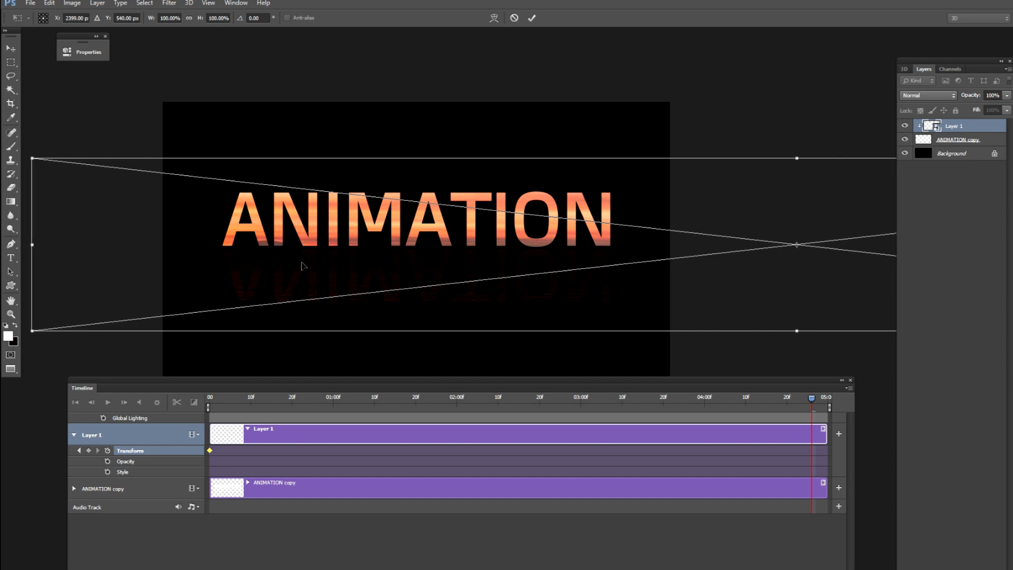
{"action": "key", "text": "Right"}
{"action": "key", "text": "Right"}
{"action": "key", "text": "Right"}
{"action": "key", "text": "Right"}
{"action": "key", "text": "Right"}
{"action": "key", "text": "Right"}
{"action": "key", "text": "Right"}
{"action": "key", "text": "Right"}
{"action": "key", "text": "Right"}
{"action": "key", "text": "Right"}
{"action": "key", "text": "Right"}
{"action": "key", "text": "Right"}
{"action": "key", "text": "Right"}
{"action": "key", "text": "Right"}
{"action": "key", "text": "Right"}
{"action": "key", "text": "Right"}
{"action": "key", "text": "Right"}
{"action": "key", "text": "Right"}
{"action": "key", "text": "Right"}
{"action": "key", "text": "Right"}
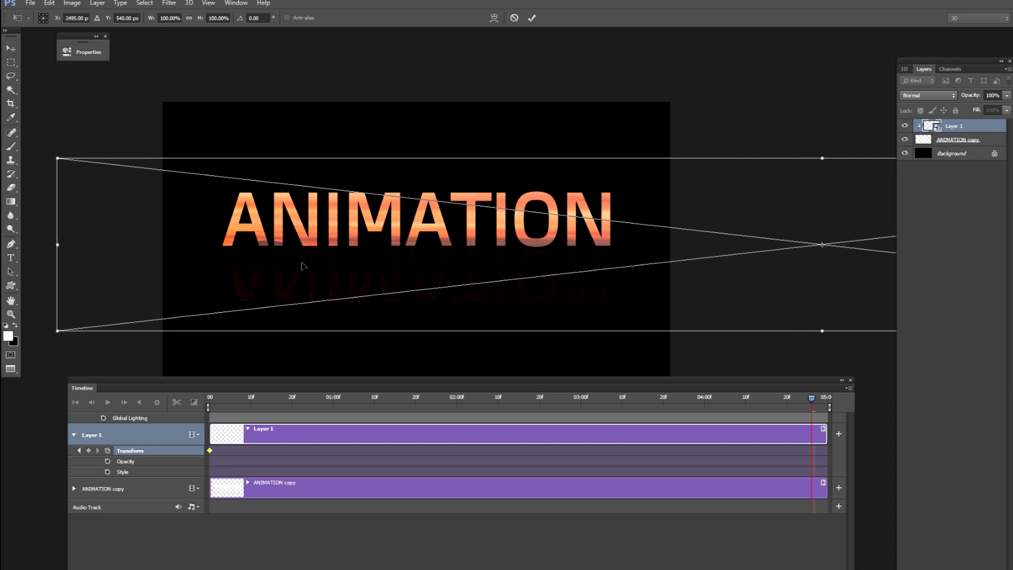
{"action": "key", "text": "Right"}
{"action": "key", "text": "Right"}
{"action": "key", "text": "Right"}
{"action": "key", "text": "Right"}
{"action": "key", "text": "Right"}
{"action": "key", "text": "Right"}
{"action": "key", "text": "Right"}
{"action": "key", "text": "Right"}
{"action": "key", "text": "Right"}
{"action": "key", "text": "Right"}
{"action": "key", "text": "Right"}
{"action": "key", "text": "Right"}
{"action": "key", "text": "Right"}
{"action": "key", "text": "Right"}
{"action": "key", "text": "Right"}
{"action": "key", "text": "Right"}
{"action": "key", "text": "Right"}
{"action": "key", "text": "Right"}
{"action": "key", "text": "Right"}
{"action": "key", "text": "Right"}
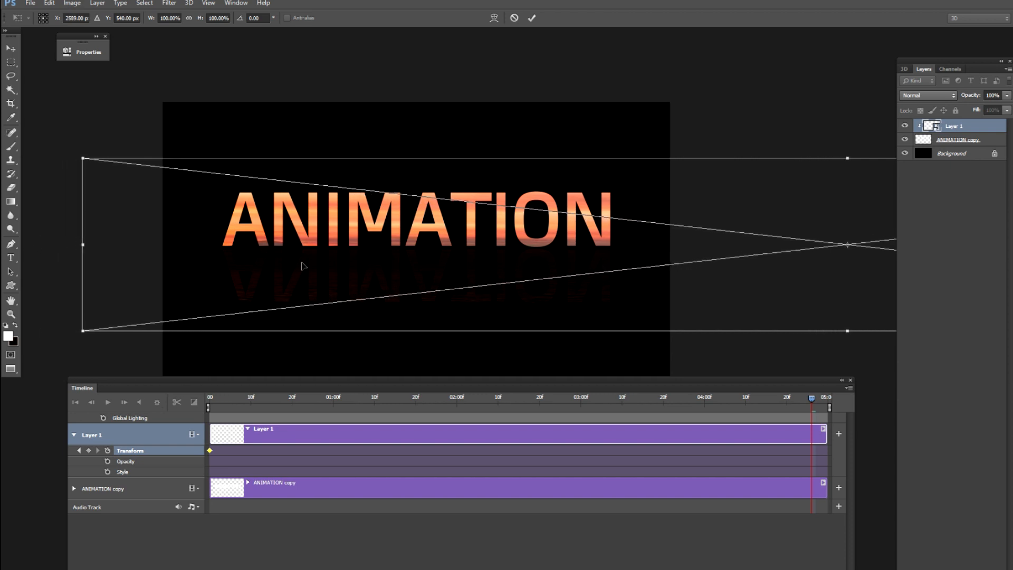
{"action": "key", "text": "Right"}
{"action": "key", "text": "Right"}
{"action": "key", "text": "Right"}
{"action": "key", "text": "Right"}
{"action": "key", "text": "Right"}
{"action": "key", "text": "Right"}
{"action": "key", "text": "Right"}
{"action": "key", "text": "Right"}
{"action": "key", "text": "Right"}
{"action": "key", "text": "Right"}
{"action": "key", "text": "Right"}
{"action": "key", "text": "Right"}
{"action": "key", "text": "Right"}
{"action": "key", "text": "Right"}
{"action": "key", "text": "Right"}
{"action": "key", "text": "Right"}
{"action": "key", "text": "Right"}
{"action": "key", "text": "Right"}
{"action": "key", "text": "Right"}
{"action": "key", "text": "Right"}
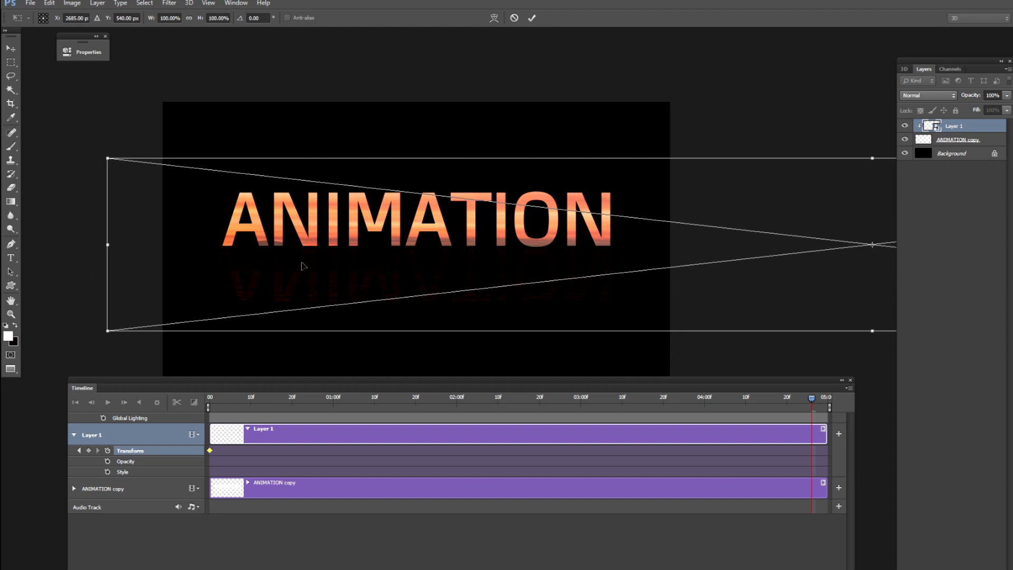
{"action": "key", "text": "Right"}
{"action": "key", "text": "Right"}
{"action": "key", "text": "Right"}
{"action": "key", "text": "Right"}
{"action": "key", "text": "Right"}
{"action": "key", "text": "Right"}
{"action": "key", "text": "Right"}
{"action": "key", "text": "Right"}
{"action": "key", "text": "Right"}
{"action": "key", "text": "Right"}
{"action": "key", "text": "Right"}
{"action": "key", "text": "Right"}
{"action": "key", "text": "Right"}
{"action": "key", "text": "Right"}
{"action": "key", "text": "Right"}
{"action": "key", "text": "Right"}
{"action": "key", "text": "Right"}
{"action": "key", "text": "Right"}
{"action": "key", "text": "Right"}
{"action": "key", "text": "Right"}
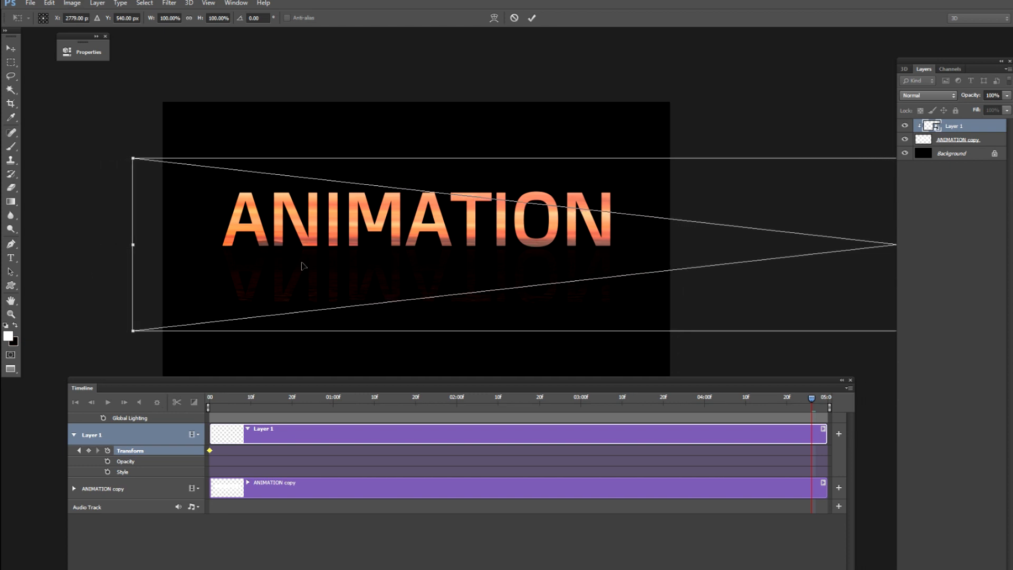
{"action": "key", "text": "Right"}
{"action": "key", "text": "Right"}
{"action": "key", "text": "Right"}
{"action": "key", "text": "Right"}
{"action": "key", "text": "Right"}
{"action": "key", "text": "Right"}
{"action": "key", "text": "Right"}
{"action": "key", "text": "Right"}
{"action": "key", "text": "Right"}
{"action": "key", "text": "Right"}
{"action": "key", "text": "Right"}
{"action": "key", "text": "Right"}
{"action": "key", "text": "Right"}
{"action": "key", "text": "Right"}
{"action": "key", "text": "Right"}
{"action": "key", "text": "Right"}
{"action": "key", "text": "Right"}
{"action": "key", "text": "Right"}
{"action": "key", "text": "Right"}
{"action": "key", "text": "Right"}
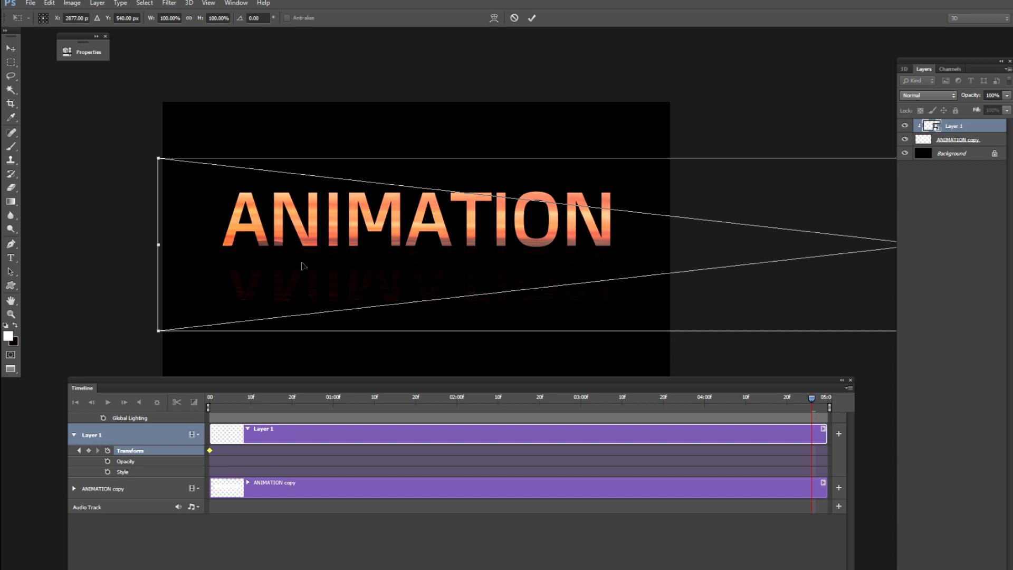
{"action": "key", "text": "Right"}
{"action": "key", "text": "Right"}
{"action": "key", "text": "Right"}
{"action": "key", "text": "Right"}
{"action": "key", "text": "Right"}
{"action": "key", "text": "Right"}
{"action": "key", "text": "Right"}
{"action": "key", "text": "Right"}
{"action": "key", "text": "Right"}
{"action": "key", "text": "Right"}
{"action": "key", "text": "Right"}
{"action": "key", "text": "Right"}
{"action": "key", "text": "Right"}
{"action": "key", "text": "Right"}
{"action": "key", "text": "Right"}
{"action": "key", "text": "Right"}
{"action": "key", "text": "Right"}
{"action": "key", "text": "Right"}
{"action": "key", "text": "Right"}
{"action": "key", "text": "Right"}
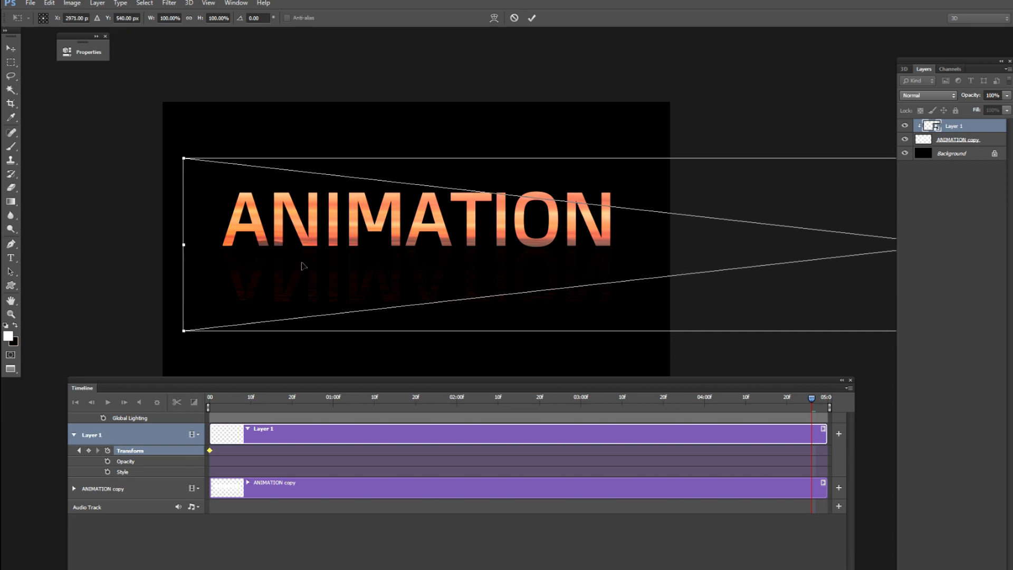
{"action": "key", "text": "Right"}
{"action": "key", "text": "Right"}
{"action": "key", "text": "Right"}
{"action": "key", "text": "Right"}
{"action": "key", "text": "Right"}
{"action": "key", "text": "Right"}
{"action": "key", "text": "Right"}
{"action": "key", "text": "Right"}
{"action": "key", "text": "Right"}
{"action": "key", "text": "Right"}
{"action": "key", "text": "Right"}
{"action": "key", "text": "Right"}
{"action": "key", "text": "Right"}
{"action": "key", "text": "Right"}
{"action": "key", "text": "Right"}
{"action": "key", "text": "Right"}
{"action": "key", "text": "Right"}
{"action": "key", "text": "Right"}
{"action": "key", "text": "Right"}
{"action": "key", "text": "Right"}
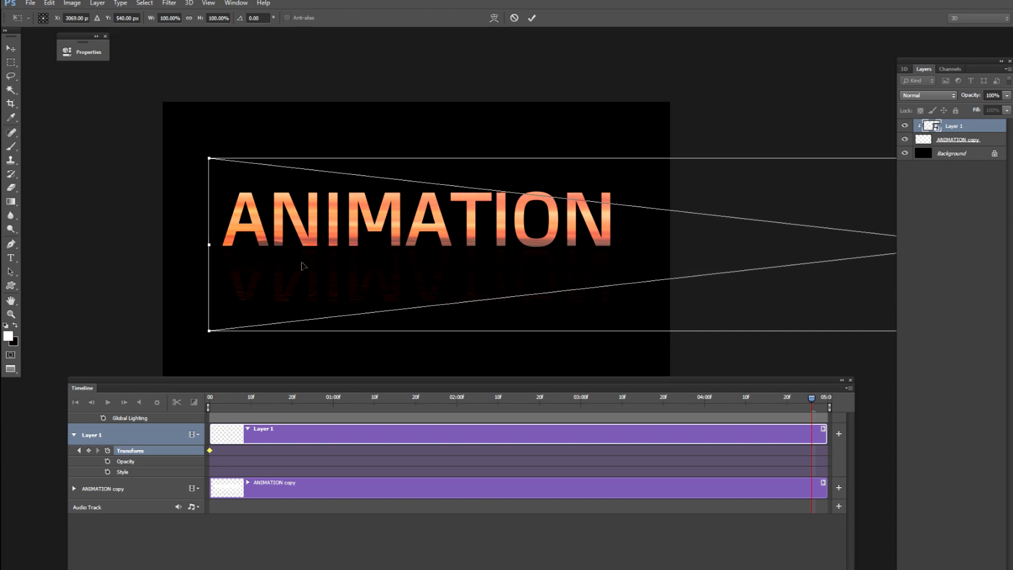
{"action": "key", "text": "Return"}
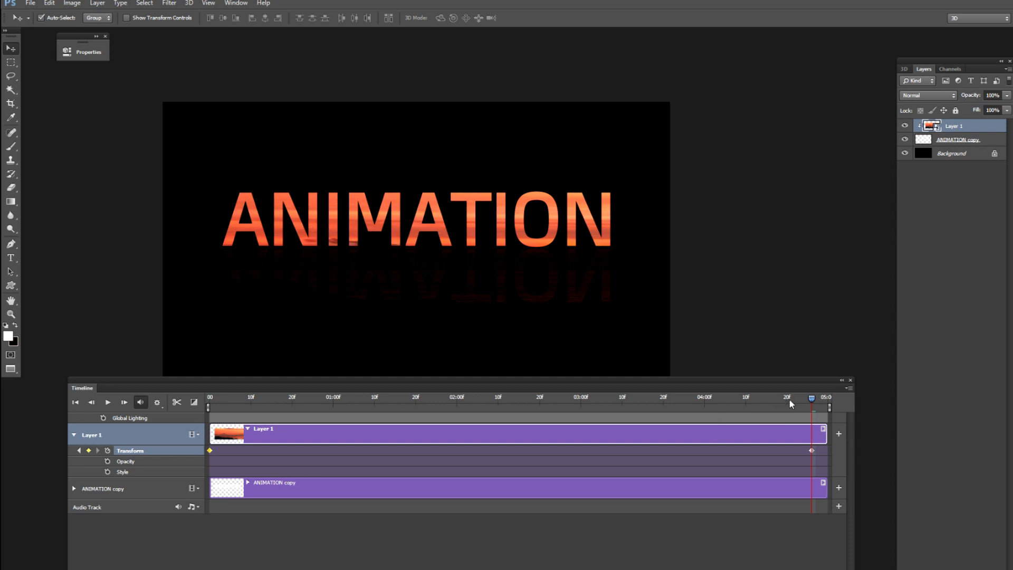
Play the sunset animation from the start of the timeline and stop it after the 3-second mark.
{"action": "left_click_drag", "start_coordinate": [811, 399], "coordinate": [138, 426]}
{"action": "key", "text": "space"}
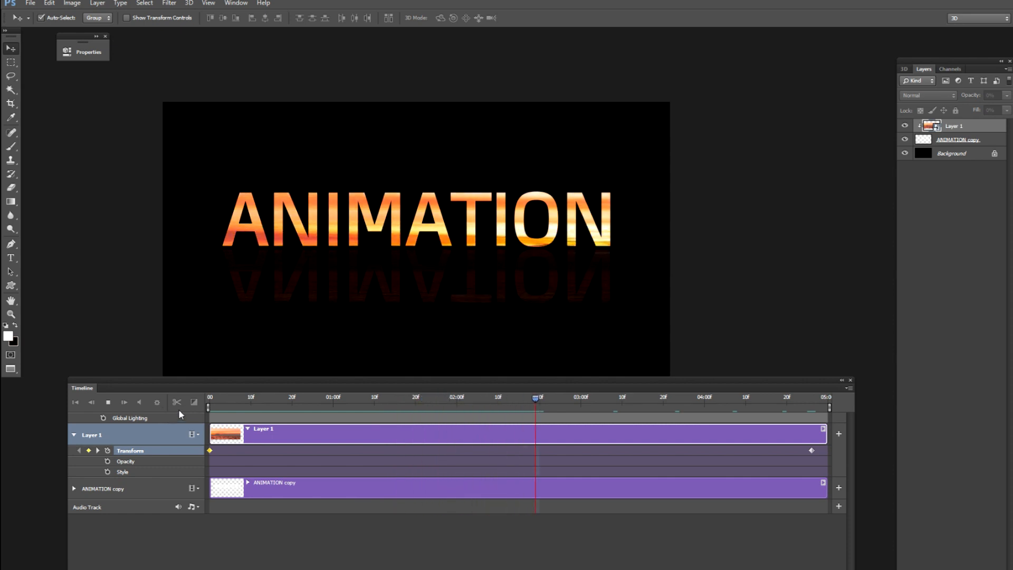
{"action": "key", "text": "space"}
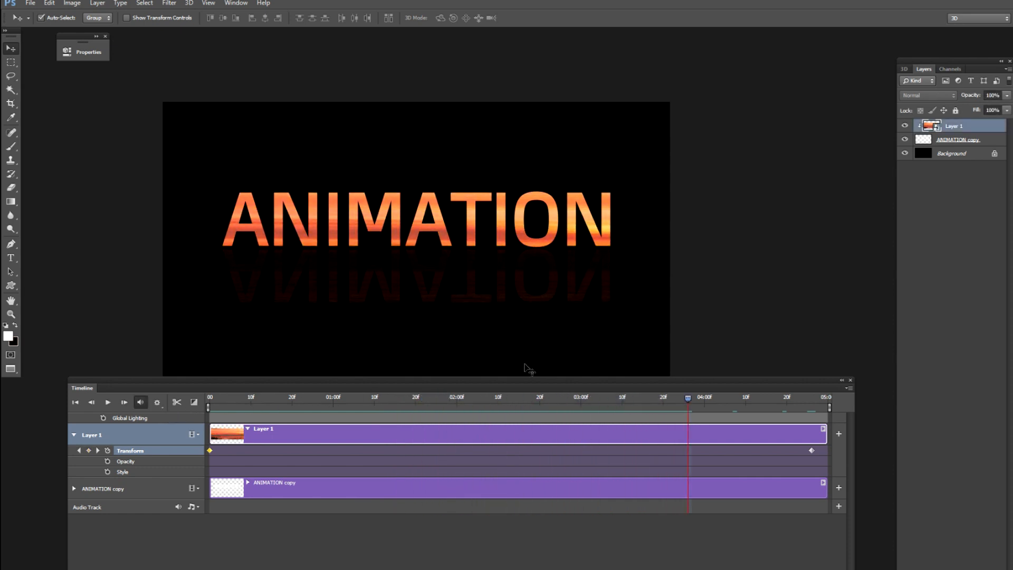
{"action": "key", "text": "ctrl+t"}
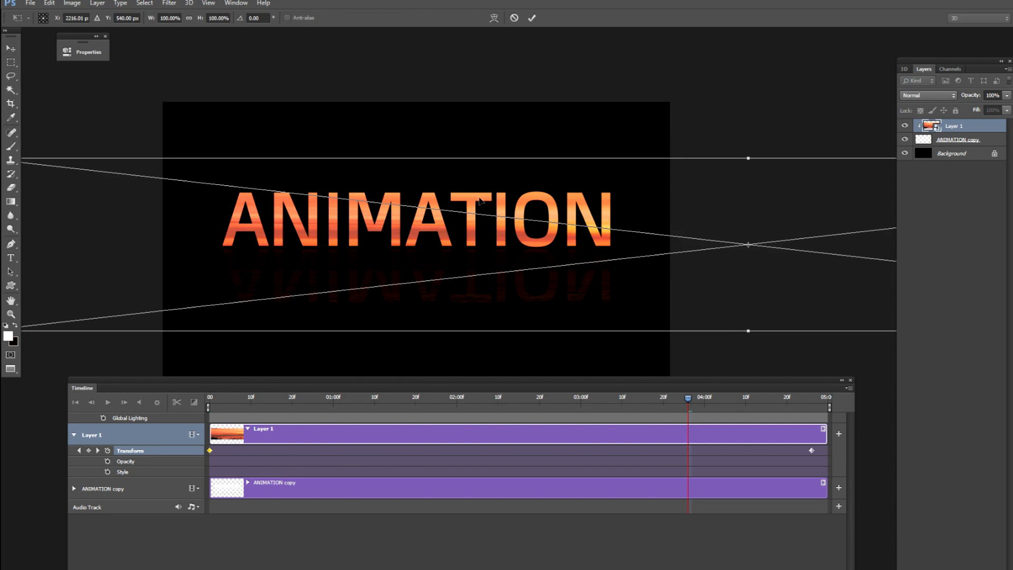
{"action": "key", "text": "ctrl+minus"}
{"action": "key", "text": "ctrl+minus"}
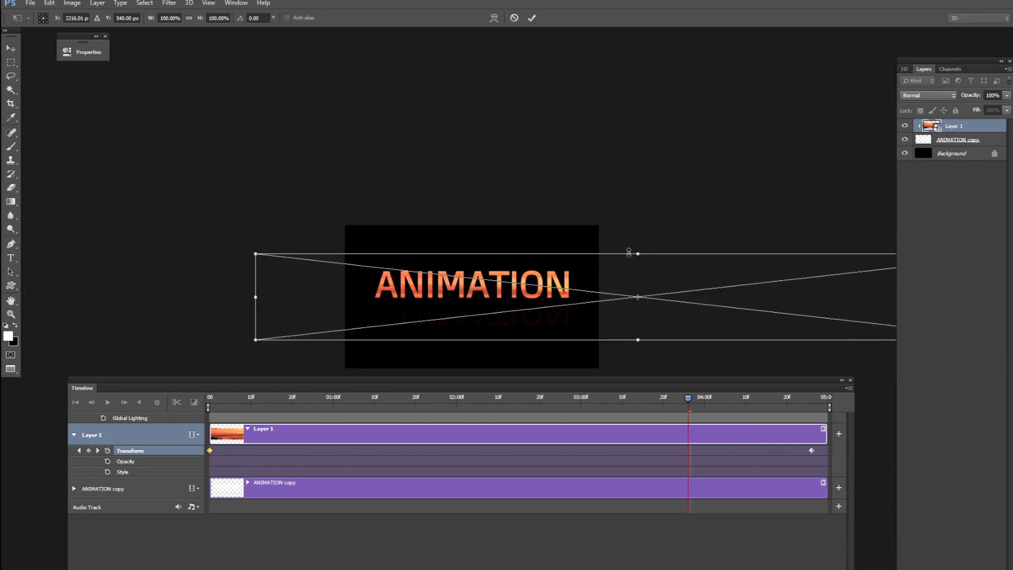
{"action": "key", "text": "Return"}
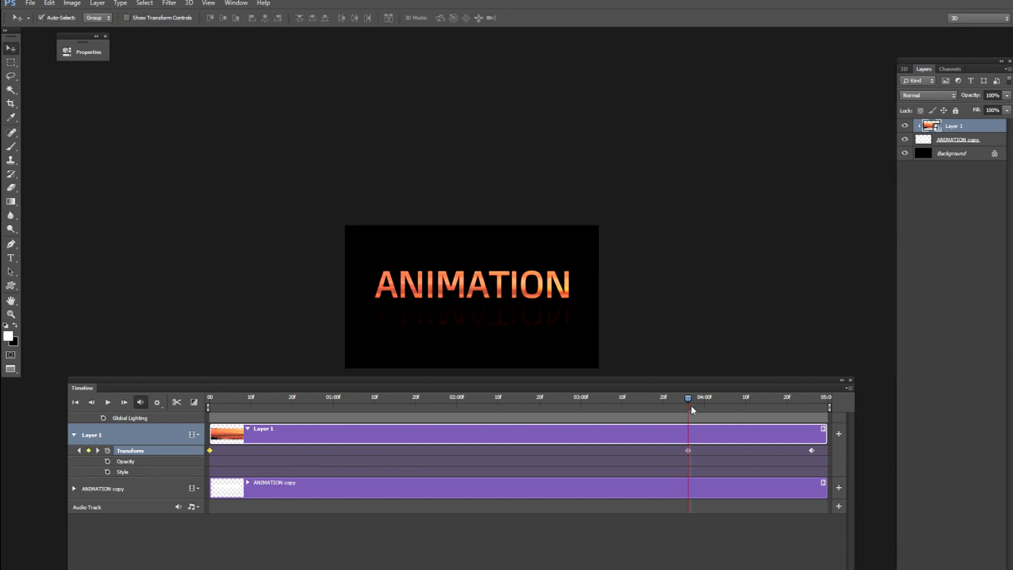
{"action": "key", "text": "ctrl+z"}
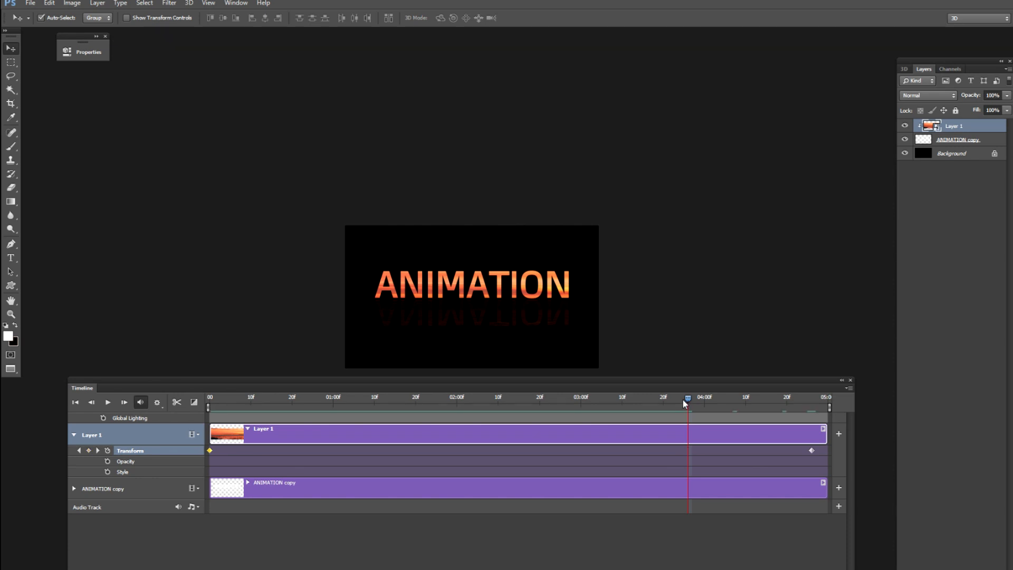
At the first frame, stretch Layer 1's sunset photo vertically to about 176% height and apply the transformation.
{"action": "left_click_drag", "start_coordinate": [687, 401], "coordinate": [197, 436]}
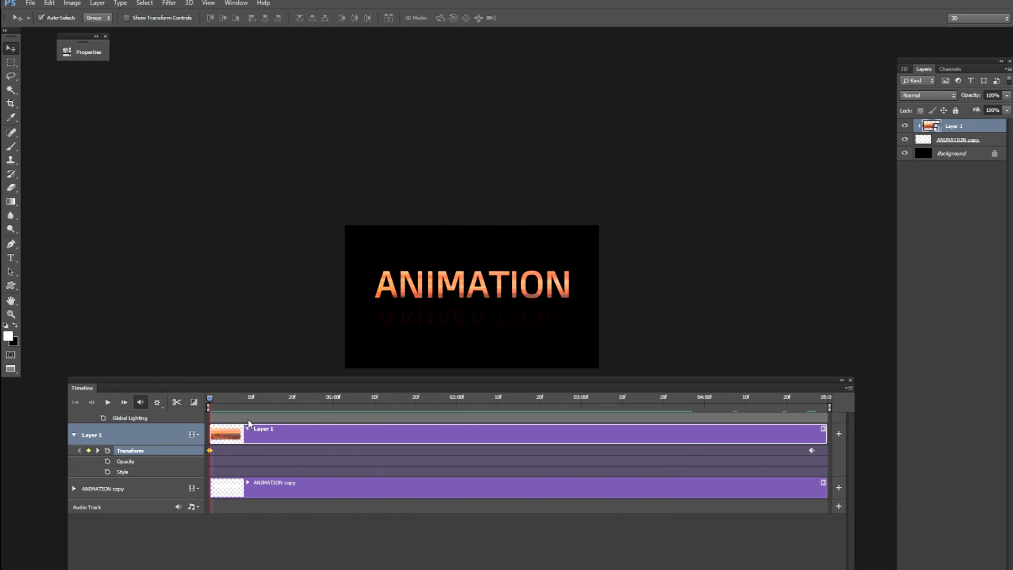
{"action": "key", "text": "ctrl+t"}
{"action": "left_click_drag", "start_coordinate": [193, 254], "coordinate": [190, 217]}
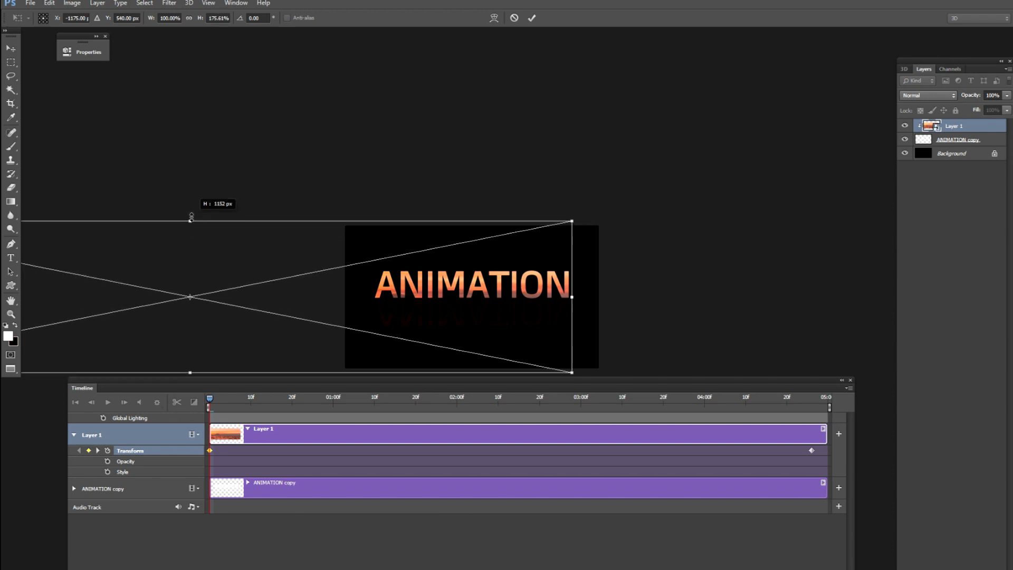
{"action": "key", "text": "Return"}
Play the animation from the start to check the taller photo inside the text and reflection, stopping just before 2 seconds.
{"action": "key", "text": "space"}
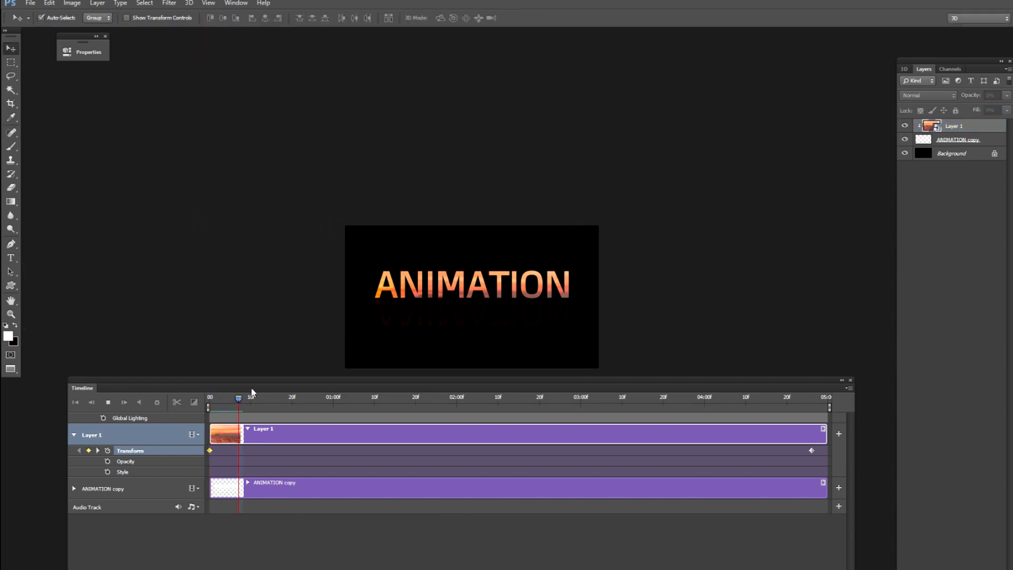
{"action": "key", "text": "ctrl+plus"}
{"action": "key", "text": "ctrl+plus"}
{"action": "key", "text": "ctrl+plus"}
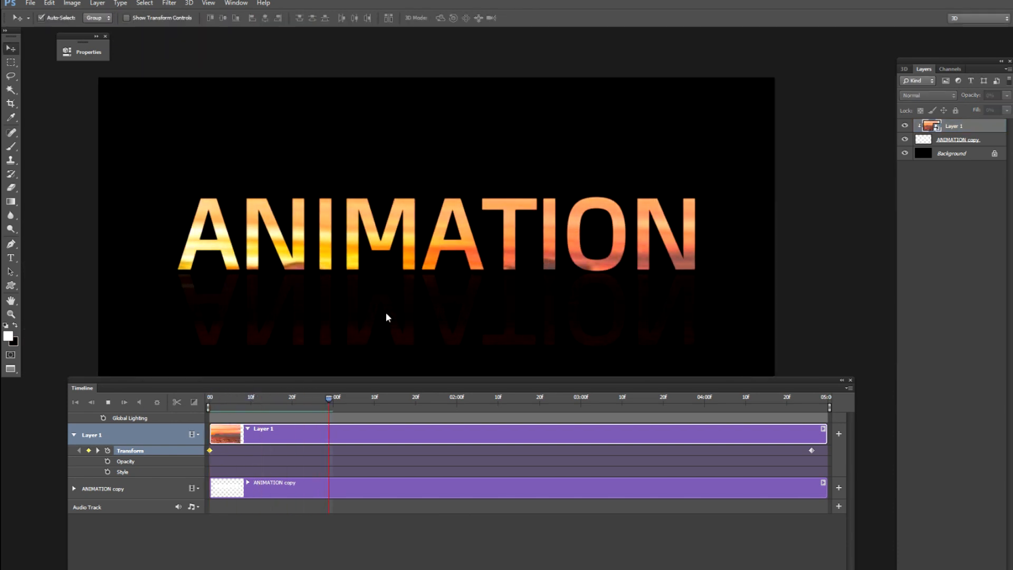
{"action": "key", "text": "ctrl+minus"}
{"action": "key", "text": "ctrl+minus"}
{"action": "key", "text": "ctrl+minus"}
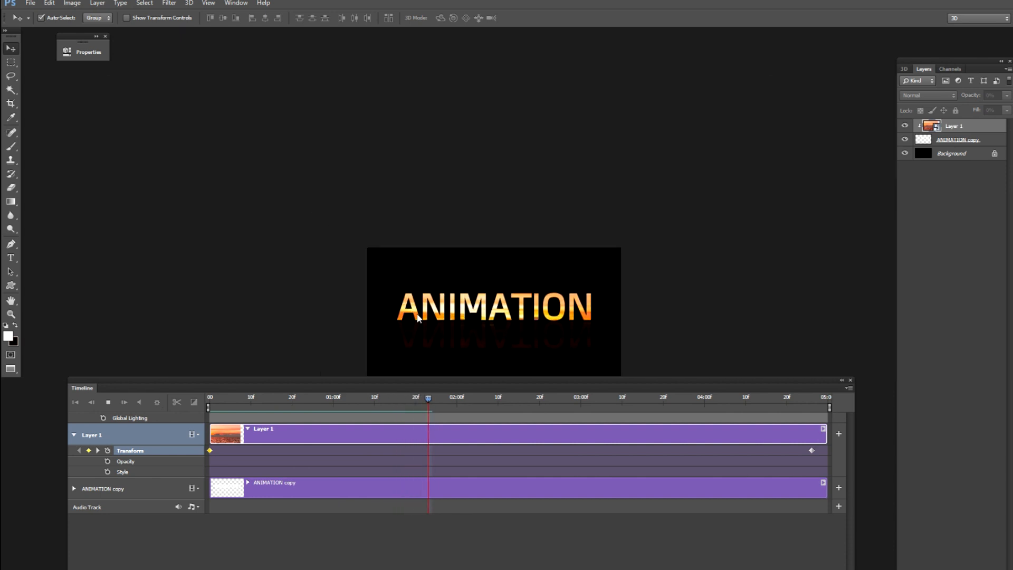
{"action": "key", "text": "space"}
Just before 2 seconds on the timeline, stretch Layer 1's sunset photo taller from its upper edge and apply the transformation.
{"action": "key", "text": "ctrl+t"}
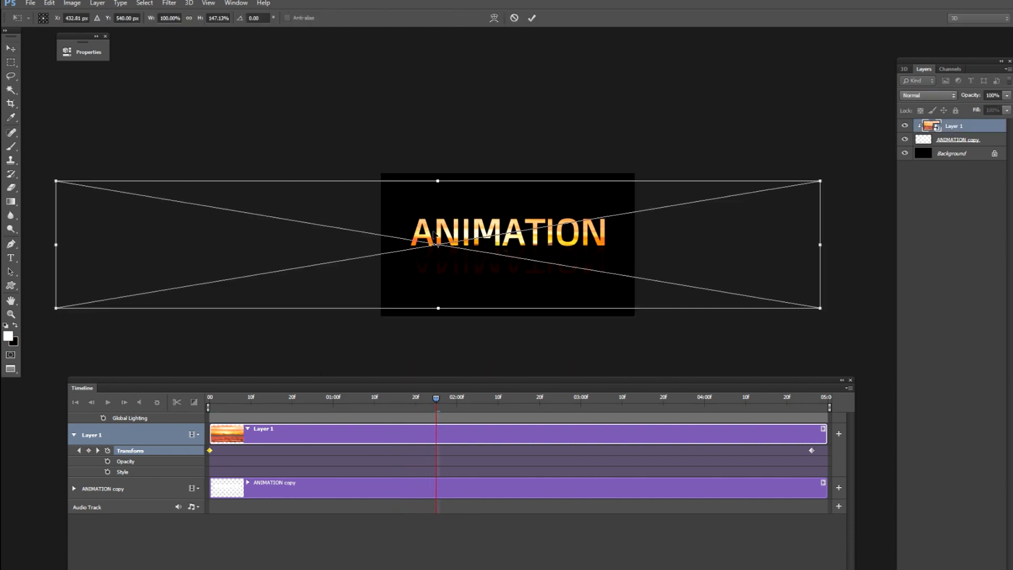
{"action": "left_click_drag", "start_coordinate": [437, 181], "coordinate": [437, 148]}
{"action": "key", "text": "Return"}
Play the animation from the first frame to check the taller photo inside the text.
{"action": "left_click_drag", "start_coordinate": [434, 399], "coordinate": [166, 430]}
{"action": "key", "text": "ctrl+plus"}
{"action": "key", "text": "ctrl+plus"}
{"action": "key", "text": "space"}
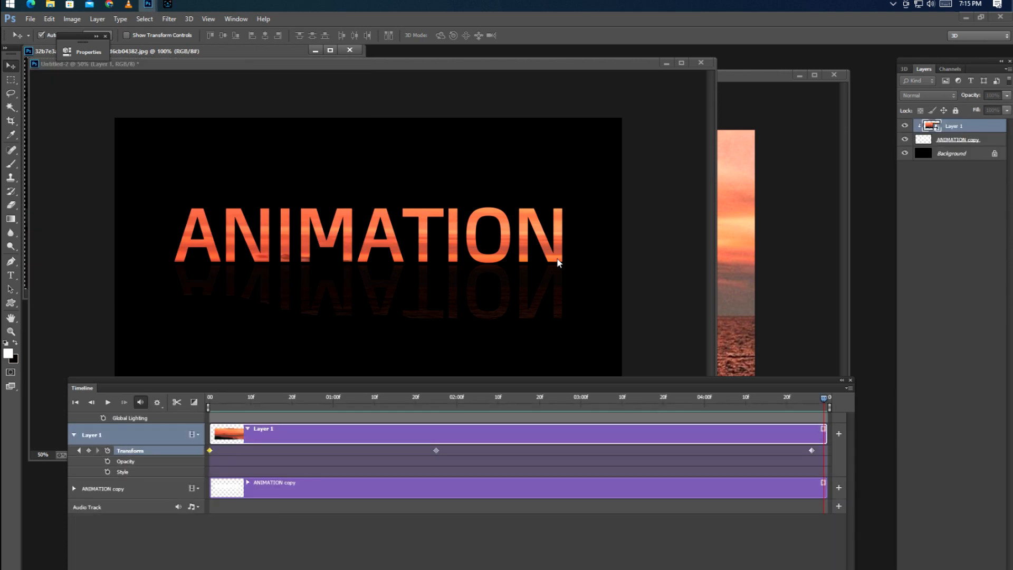
Paste the copied dark image with glowing lines into Untitled-2 as a new layer and enlarge it over the middle of the text.
{"action": "left_click", "coordinate": [559, 263]}
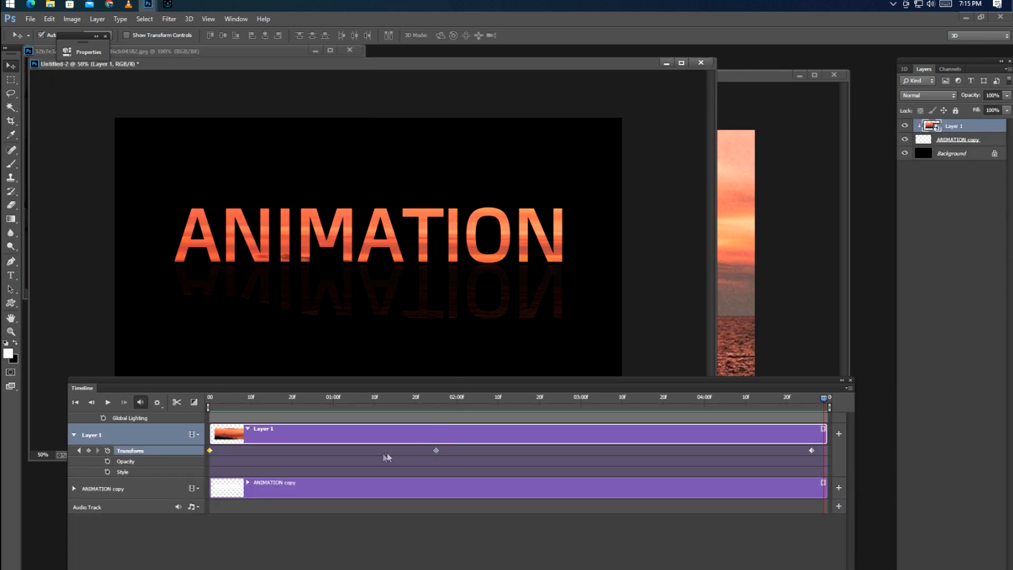
{"action": "key", "text": "ctrl+v"}
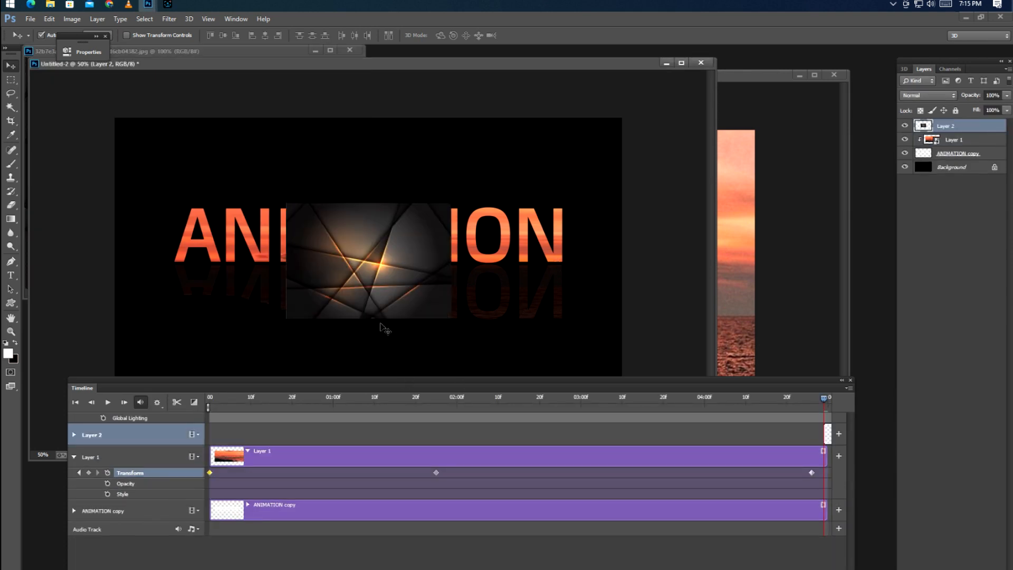
{"action": "key", "text": "ctrl+t"}
{"action": "left_click_drag", "start_coordinate": [451, 202], "coordinate": [523, 158]}
{"action": "key", "text": "Return"}
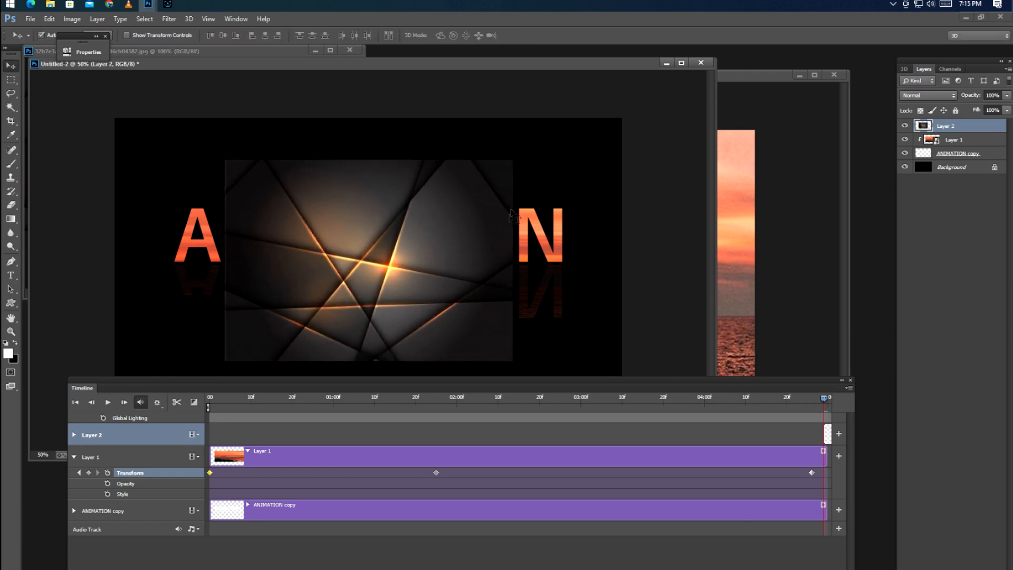
Clip Layer 2's glowing-lines image to the ANIMATION text and lower its opacity to 71%.
{"action": "left_click", "coordinate": [935, 128], "text": "alt"}
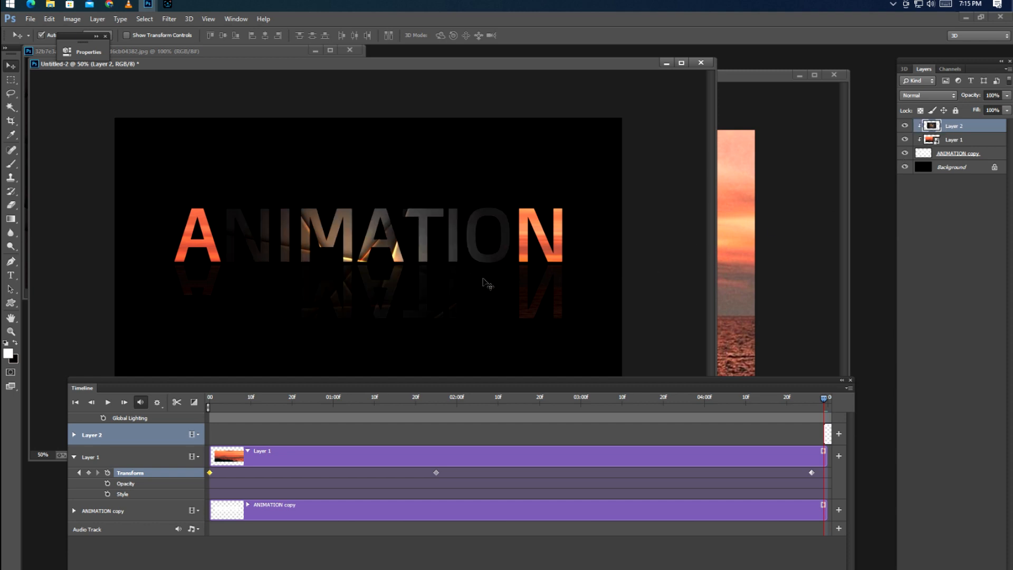
{"action": "key", "text": "f"}
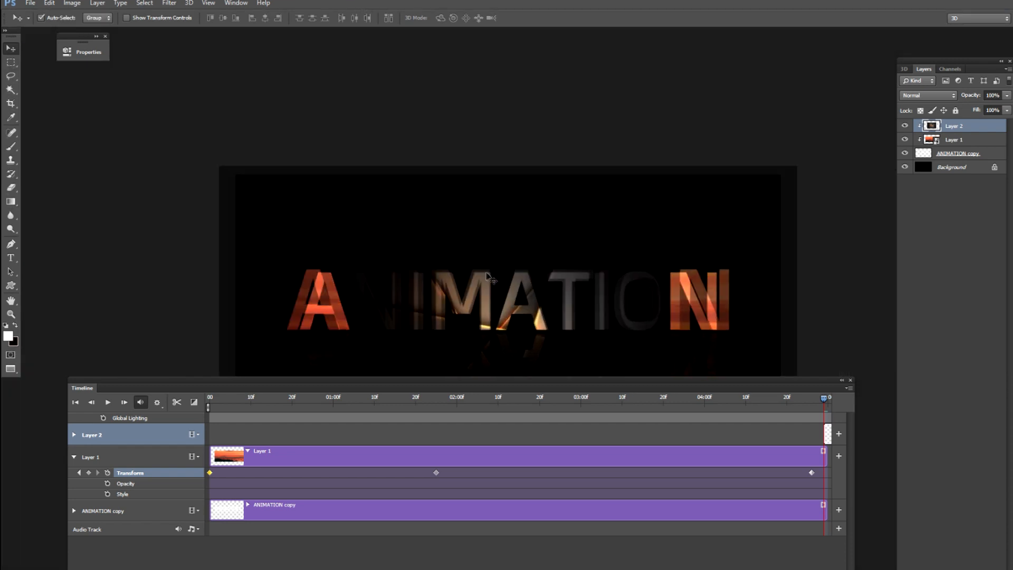
{"action": "left_click_drag", "start_coordinate": [514, 292], "coordinate": [502, 190]}
{"action": "left_click", "coordinate": [1003, 98]}
{"action": "left_click_drag", "start_coordinate": [993, 111], "coordinate": [994, 111]}
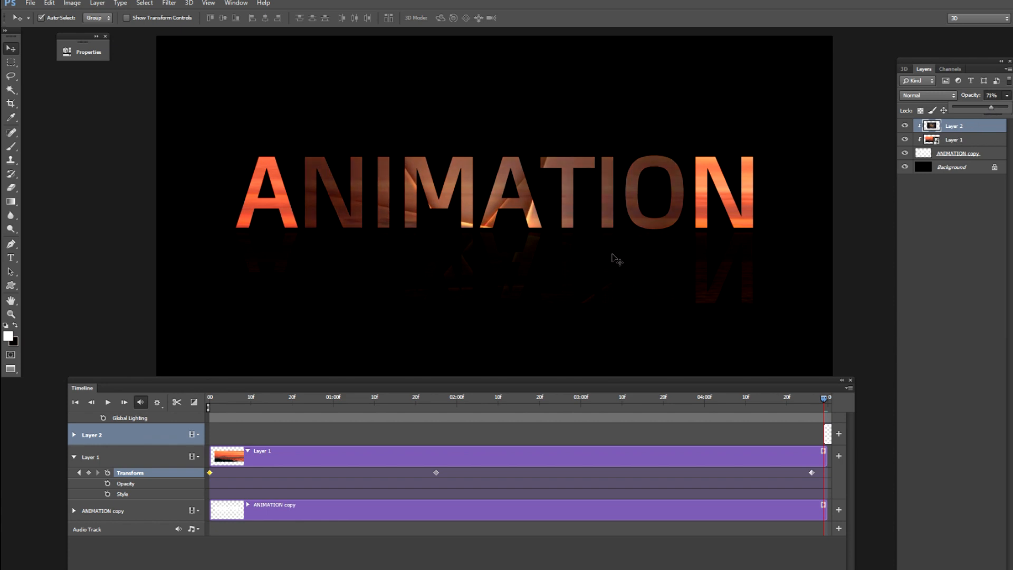
Stretch Layer 2's image horizontally to about 366% width, move it left to X about -266 px, and apply the transformation.
{"action": "key", "text": "ctrl+t"}
{"action": "left_click_drag", "start_coordinate": [546, 256], "coordinate": [320, 257]}
{"action": "left_click_drag", "start_coordinate": [398, 271], "coordinate": [628, 255]}
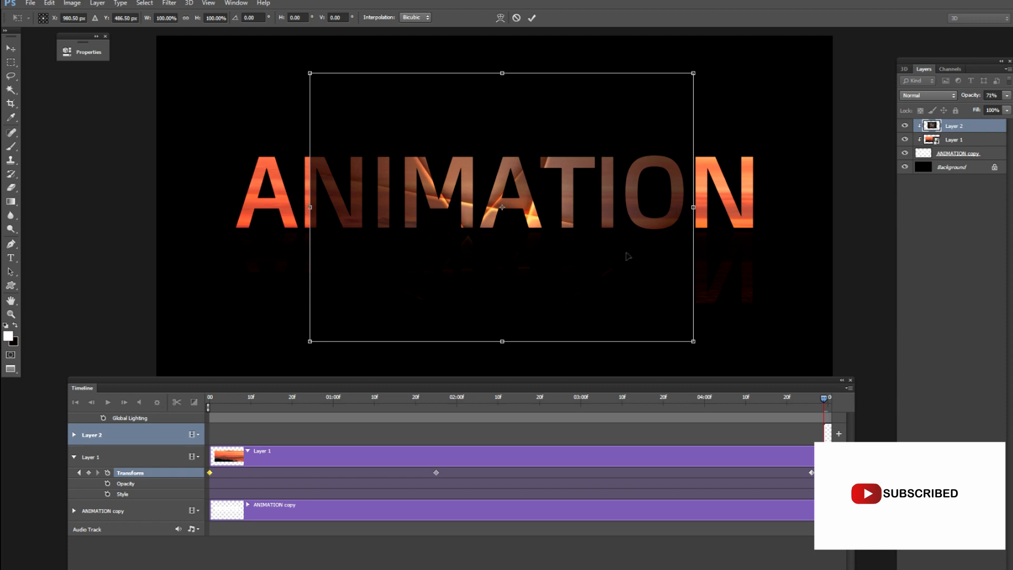
{"action": "key", "text": "ctrl+minus"}
{"action": "key", "text": "ctrl+minus"}
{"action": "left_click_drag", "start_coordinate": [561, 294], "coordinate": [855, 237]}
{"action": "left_click_drag", "start_coordinate": [781, 247], "coordinate": [576, 233]}
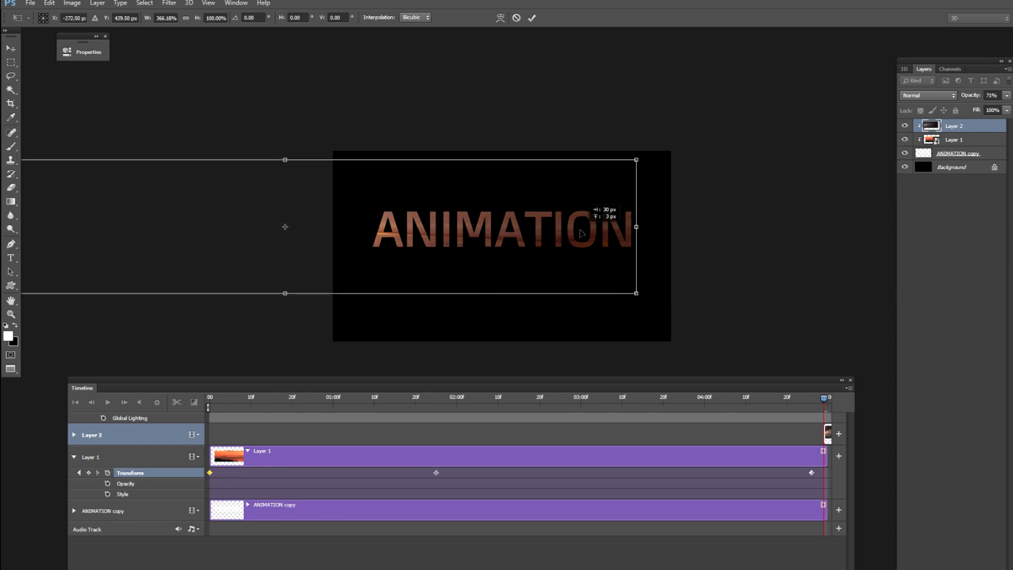
{"action": "key", "text": "Return"}
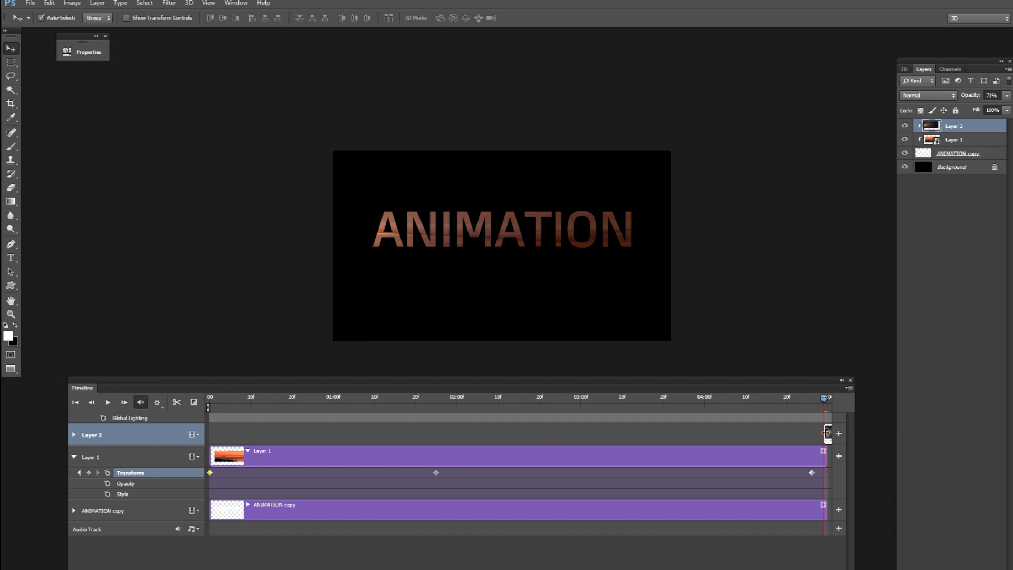
Extend Layer 2's clip back to the start of the timeline and convert the layer to a smart object.
{"action": "left_click_drag", "start_coordinate": [828, 439], "coordinate": [214, 440]}
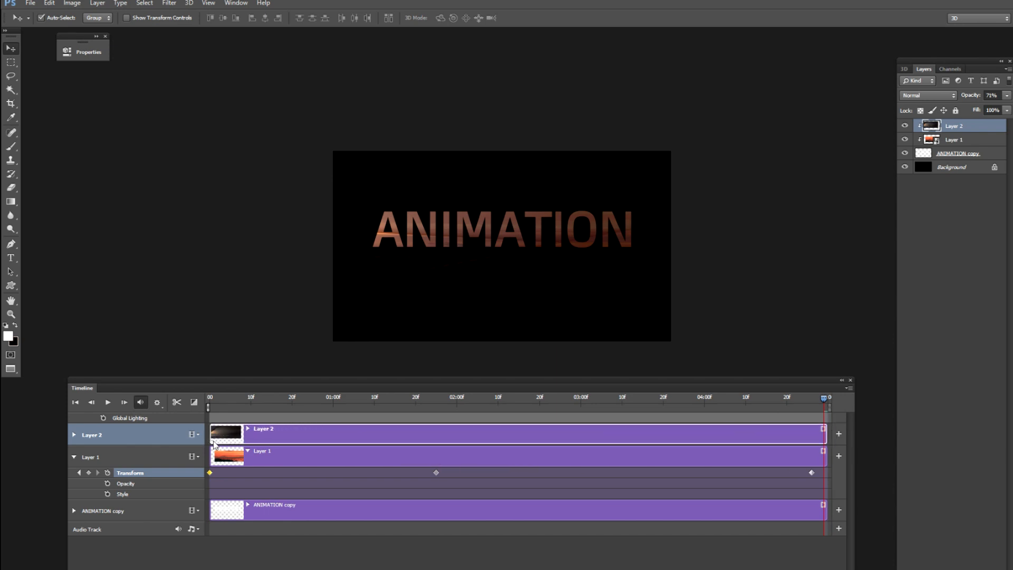
{"action": "right_click", "coordinate": [942, 128]}
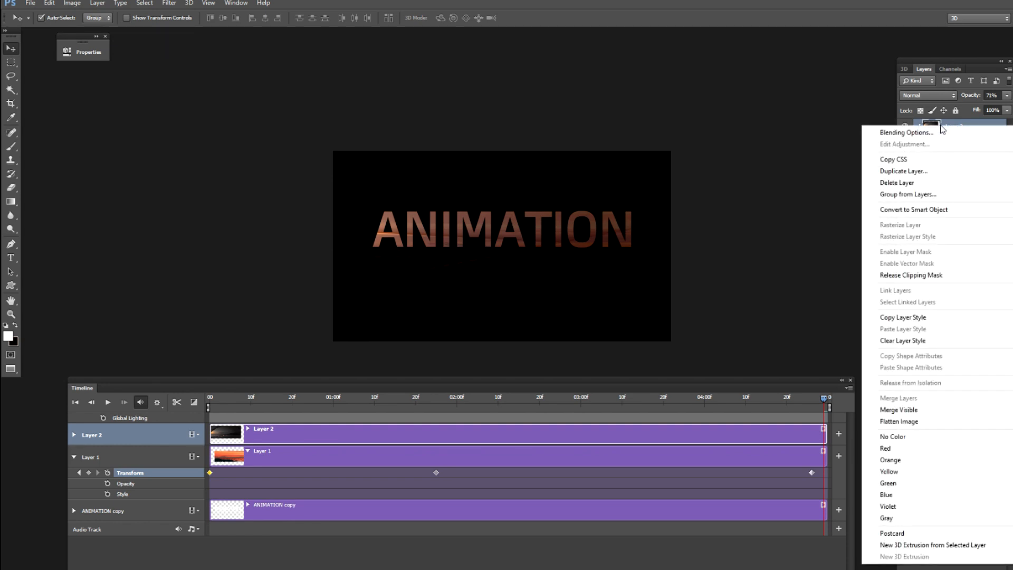
{"action": "left_click", "coordinate": [876, 209]}
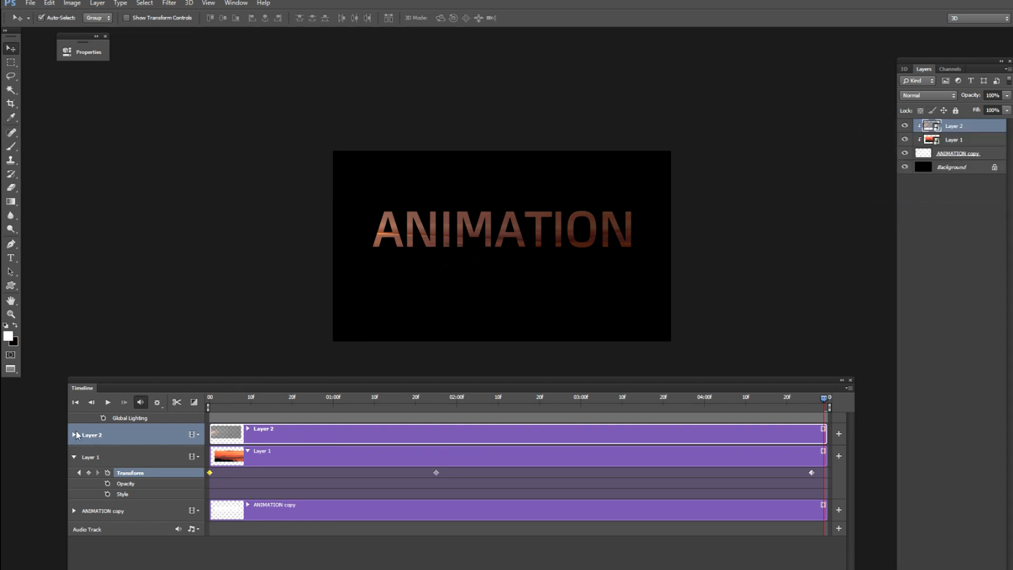
Enable Transform keyframing for Layer 2 with its first keyframe at the start of the timeline.
{"action": "left_click", "coordinate": [74, 435]}
{"action": "left_click", "coordinate": [108, 451]}
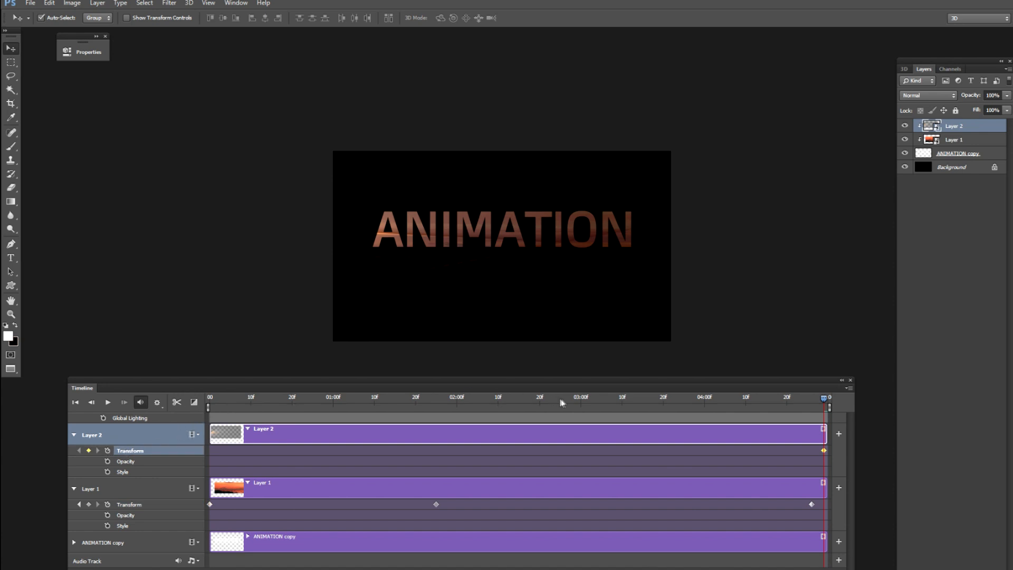
{"action": "key", "text": "ctrl+z"}
{"action": "left_click_drag", "start_coordinate": [814, 404], "coordinate": [166, 488]}
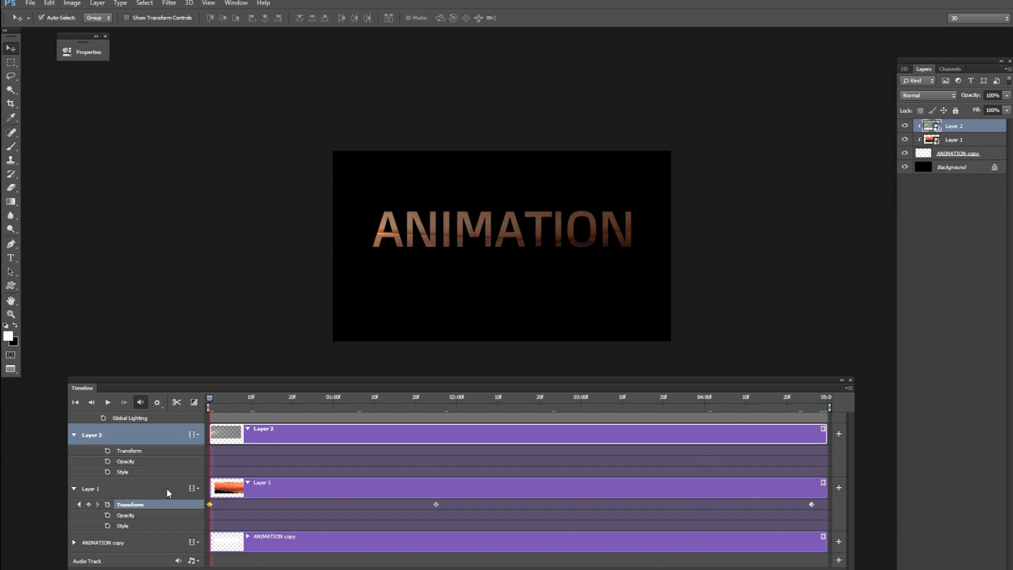
{"action": "left_click", "coordinate": [108, 452]}
At Layer 1's last keyframe near 5 seconds, move Layer 2's image horizontally right until its left end covers the text, and apply the transformation.
{"action": "left_click_drag", "start_coordinate": [213, 405], "coordinate": [813, 400]}
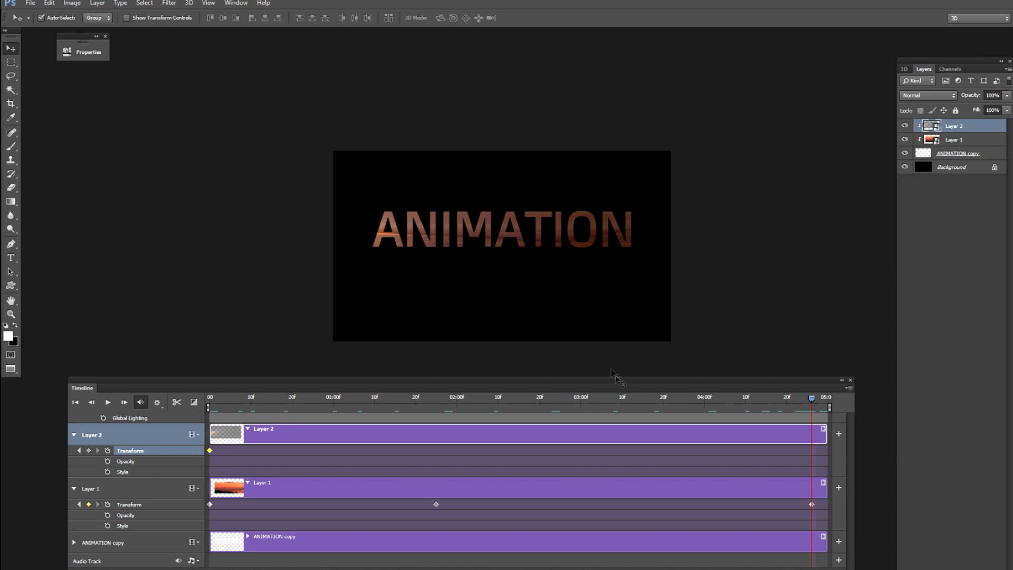
{"action": "key", "text": "ctrl+t"}
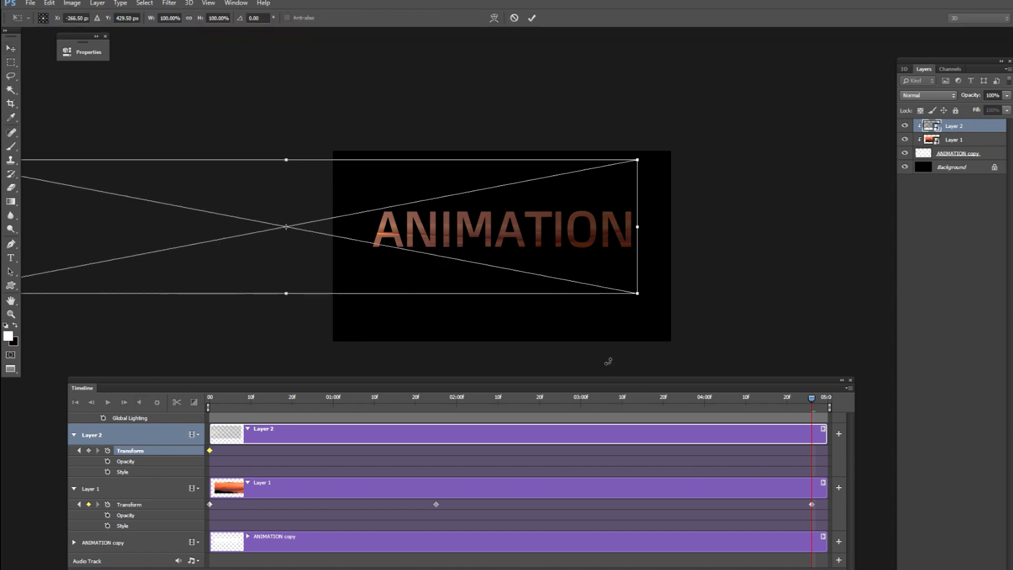
{"action": "key", "text": "shift+Right"}
{"action": "key", "text": "shift+Right"}
{"action": "key", "text": "shift+Right"}
{"action": "key", "text": "shift+Right"}
{"action": "key", "text": "shift+Right"}
{"action": "key", "text": "shift+Right"}
{"action": "key", "text": "shift+Right"}
{"action": "key", "text": "shift+Right"}
{"action": "key", "text": "shift+Right"}
{"action": "key", "text": "shift+Right"}
{"action": "key", "text": "shift+Right"}
{"action": "key", "text": "shift+Right"}
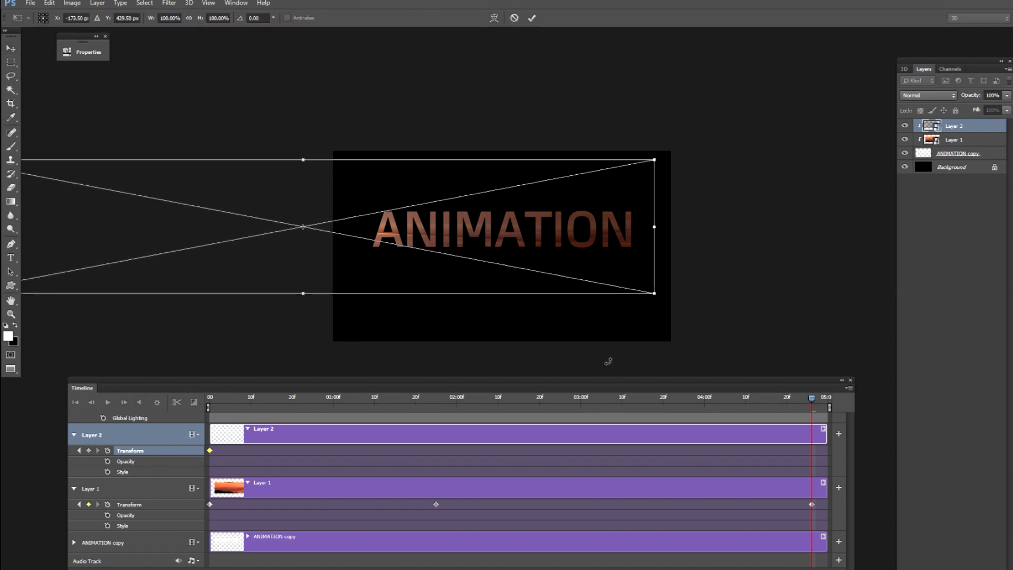
{"action": "key", "text": "Right"}
{"action": "key", "text": "Right"}
{"action": "key", "text": "Right"}
{"action": "key", "text": "Right"}
{"action": "key", "text": "Right"}
{"action": "key", "text": "Right"}
{"action": "key", "text": "Right"}
{"action": "key", "text": "Right"}
{"action": "key", "text": "Right"}
{"action": "key", "text": "Right"}
{"action": "key", "text": "Right"}
{"action": "key", "text": "Right"}
{"action": "key", "text": "Right"}
{"action": "key", "text": "Right"}
{"action": "key", "text": "Right"}
{"action": "key", "text": "Right"}
{"action": "key", "text": "Right"}
{"action": "key", "text": "Right"}
{"action": "key", "text": "Right"}
{"action": "key", "text": "Right"}
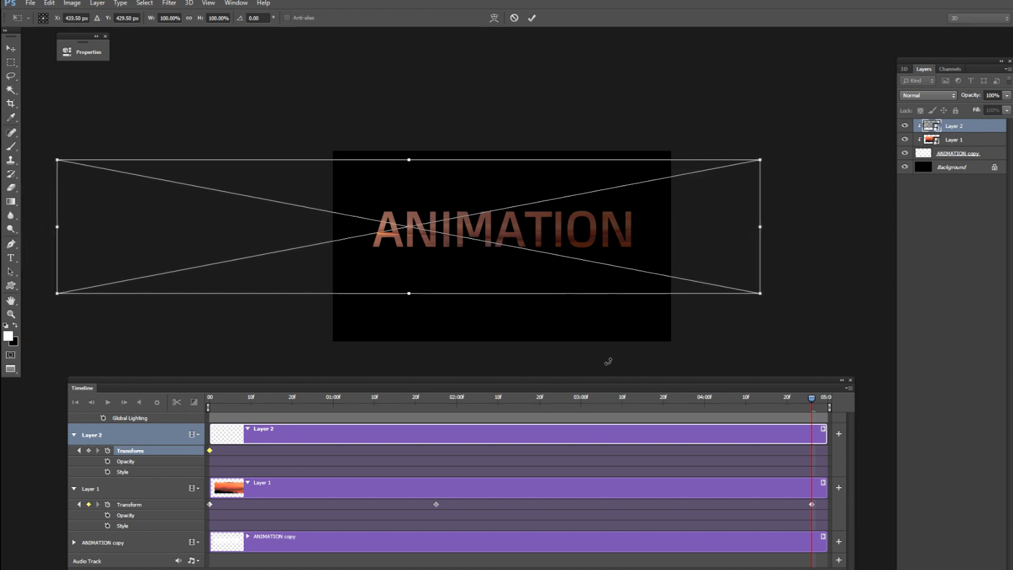
{"action": "key", "text": "Right"}
{"action": "key", "text": "Right"}
{"action": "key", "text": "Right"}
{"action": "key", "text": "Right"}
{"action": "key", "text": "Right"}
{"action": "key", "text": "Right"}
{"action": "key", "text": "Right"}
{"action": "key", "text": "Right"}
{"action": "key", "text": "Right"}
{"action": "key", "text": "Right"}
{"action": "key", "text": "Right"}
{"action": "key", "text": "Right"}
{"action": "key", "text": "Right"}
{"action": "key", "text": "Right"}
{"action": "key", "text": "Right"}
{"action": "key", "text": "Right"}
{"action": "key", "text": "Right"}
{"action": "key", "text": "Right"}
{"action": "key", "text": "Right"}
{"action": "key", "text": "Right"}
{"action": "key", "text": "Right"}
{"action": "key", "text": "Right"}
{"action": "key", "text": "Right"}
{"action": "key", "text": "Right"}
{"action": "key", "text": "Right"}
{"action": "key", "text": "Right"}
{"action": "key", "text": "Right"}
{"action": "key", "text": "Right"}
{"action": "key", "text": "Right"}
{"action": "key", "text": "Right"}
{"action": "key", "text": "Right"}
{"action": "key", "text": "Right"}
{"action": "key", "text": "Right"}
{"action": "key", "text": "Right"}
{"action": "key", "text": "Right"}
{"action": "key", "text": "Right"}
{"action": "key", "text": "Right"}
{"action": "key", "text": "Right"}
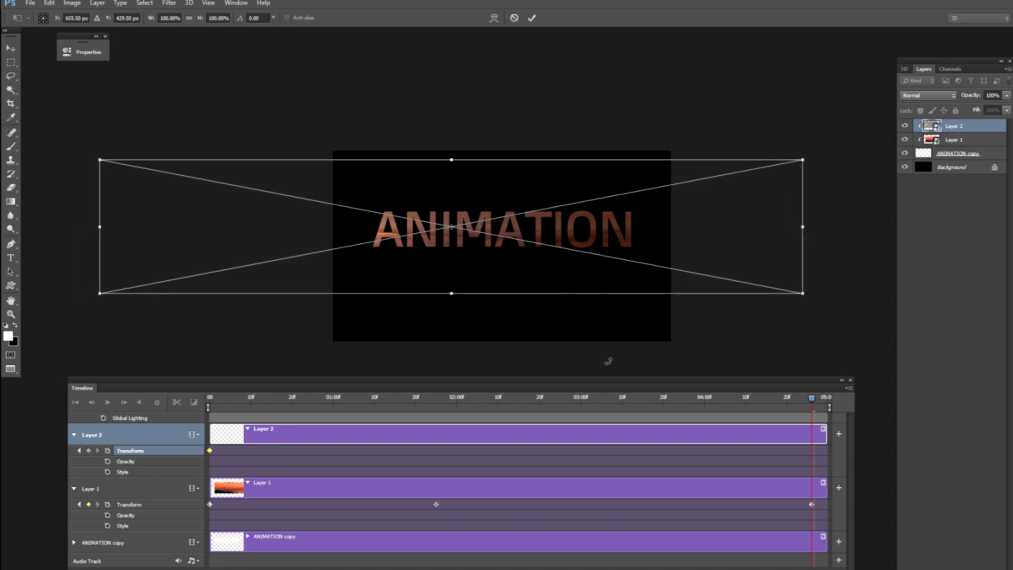
{"action": "key", "text": "Right"}
{"action": "key", "text": "Right"}
{"action": "key", "text": "Right"}
{"action": "key", "text": "Right"}
{"action": "key", "text": "Right"}
{"action": "key", "text": "Right"}
{"action": "key", "text": "Right"}
{"action": "key", "text": "Right"}
{"action": "key", "text": "Right"}
{"action": "key", "text": "Right"}
{"action": "key", "text": "Right"}
{"action": "key", "text": "Right"}
{"action": "key", "text": "Right"}
{"action": "key", "text": "Right"}
{"action": "key", "text": "Right"}
{"action": "key", "text": "Right"}
{"action": "key", "text": "Right"}
{"action": "key", "text": "Right"}
{"action": "key", "text": "Right"}
{"action": "key", "text": "Right"}
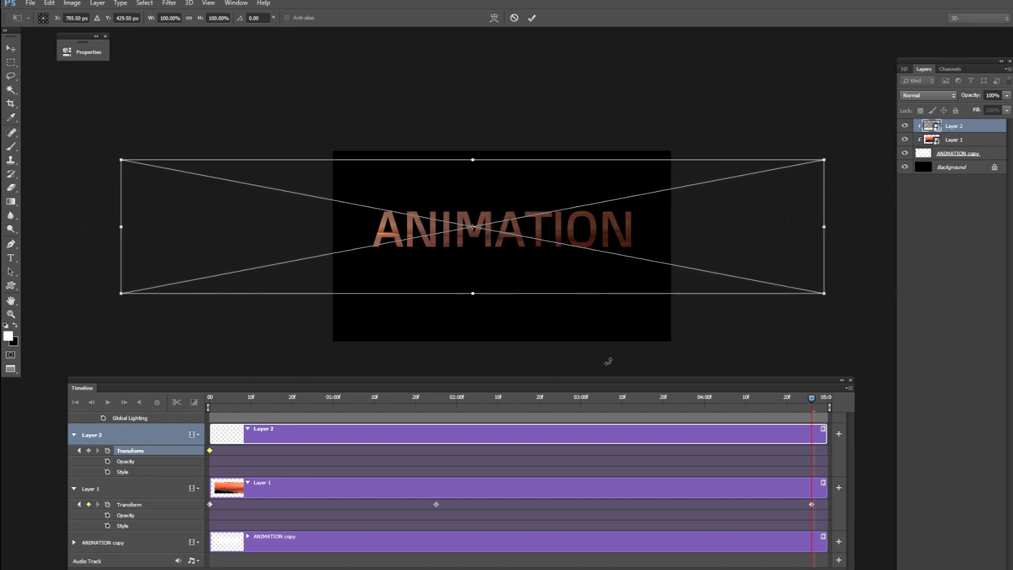
{"action": "key", "text": "Right"}
{"action": "key", "text": "Right"}
{"action": "key", "text": "Right"}
{"action": "key", "text": "Right"}
{"action": "key", "text": "Right"}
{"action": "key", "text": "Right"}
{"action": "key", "text": "Right"}
{"action": "key", "text": "Right"}
{"action": "key", "text": "Right"}
{"action": "key", "text": "Right"}
{"action": "key", "text": "Right"}
{"action": "key", "text": "Right"}
{"action": "key", "text": "Right"}
{"action": "key", "text": "Right"}
{"action": "key", "text": "Right"}
{"action": "key", "text": "Right"}
{"action": "key", "text": "Right"}
{"action": "key", "text": "Right"}
{"action": "key", "text": "Right"}
{"action": "key", "text": "Right"}
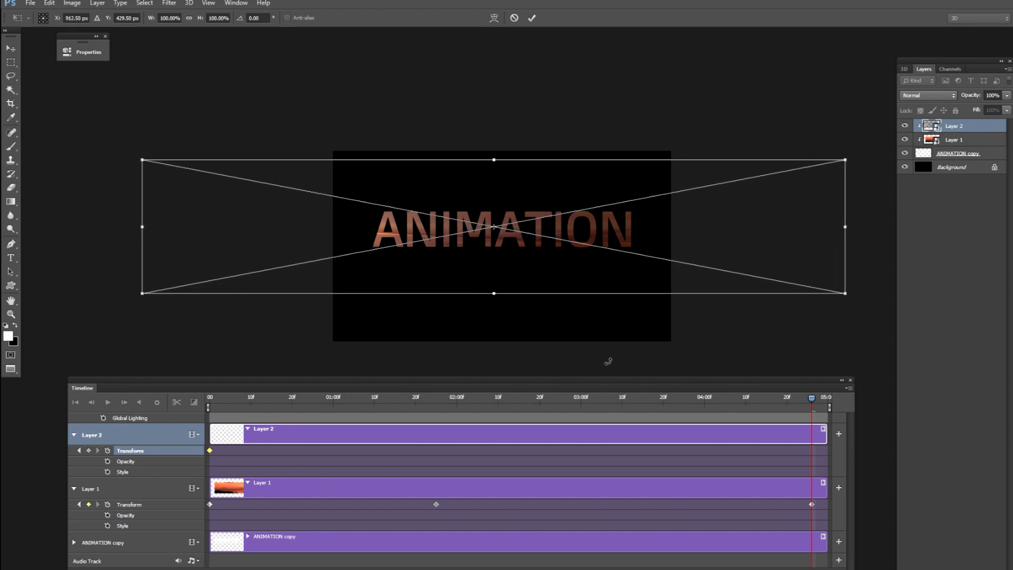
{"action": "key", "text": "Right"}
{"action": "key", "text": "Right"}
{"action": "key", "text": "Right"}
{"action": "key", "text": "Right"}
{"action": "key", "text": "Right"}
{"action": "key", "text": "Right"}
{"action": "key", "text": "Right"}
{"action": "key", "text": "Right"}
{"action": "key", "text": "Right"}
{"action": "key", "text": "Right"}
{"action": "key", "text": "Right"}
{"action": "key", "text": "Right"}
{"action": "key", "text": "Right"}
{"action": "key", "text": "Right"}
{"action": "key", "text": "Right"}
{"action": "key", "text": "Right"}
{"action": "key", "text": "Right"}
{"action": "key", "text": "Right"}
{"action": "key", "text": "Right"}
{"action": "key", "text": "Right"}
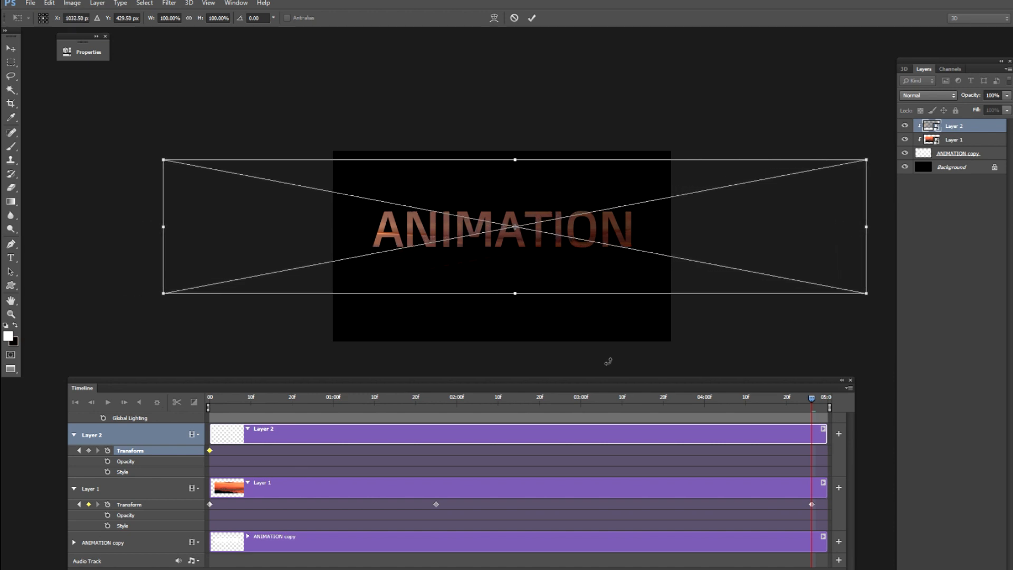
{"action": "key", "text": "Right"}
{"action": "key", "text": "Right"}
{"action": "key", "text": "Right"}
{"action": "key", "text": "Right"}
{"action": "key", "text": "Right"}
{"action": "key", "text": "Right"}
{"action": "key", "text": "Right"}
{"action": "key", "text": "Right"}
{"action": "key", "text": "Right"}
{"action": "key", "text": "Right"}
{"action": "key", "text": "Right"}
{"action": "key", "text": "Right"}
{"action": "key", "text": "Right"}
{"action": "key", "text": "Right"}
{"action": "key", "text": "Right"}
{"action": "key", "text": "Right"}
{"action": "key", "text": "Right"}
{"action": "key", "text": "Right"}
{"action": "key", "text": "Right"}
{"action": "key", "text": "Right"}
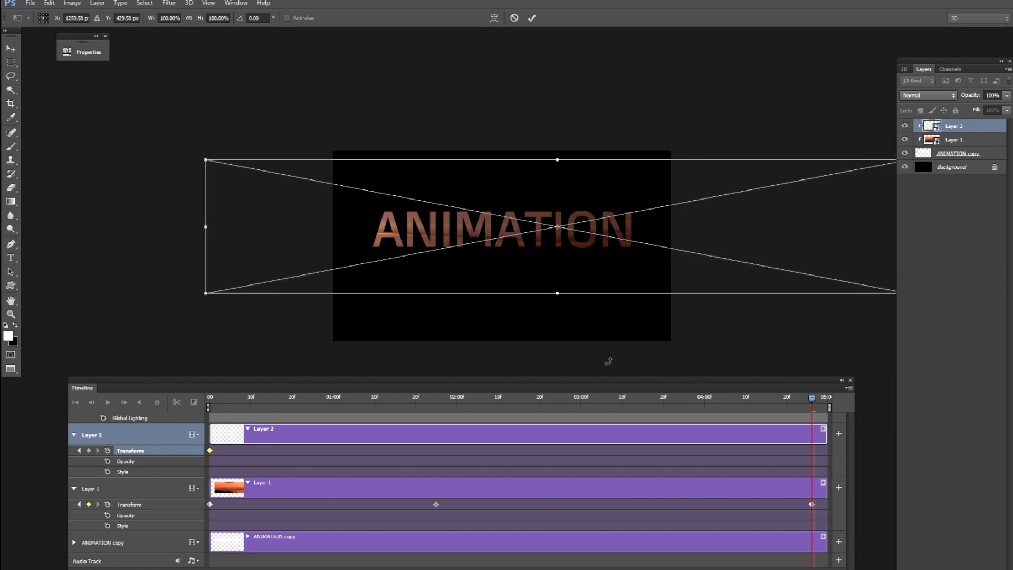
{"action": "key", "text": "Right"}
{"action": "key", "text": "Right"}
{"action": "key", "text": "Right"}
{"action": "key", "text": "Right"}
{"action": "key", "text": "Right"}
{"action": "key", "text": "Right"}
{"action": "key", "text": "Right"}
{"action": "key", "text": "Right"}
{"action": "key", "text": "Right"}
{"action": "key", "text": "Right"}
{"action": "key", "text": "Right"}
{"action": "key", "text": "Right"}
{"action": "key", "text": "Right"}
{"action": "key", "text": "Right"}
{"action": "key", "text": "Right"}
{"action": "key", "text": "Right"}
{"action": "key", "text": "Right"}
{"action": "key", "text": "Right"}
{"action": "key", "text": "Right"}
{"action": "key", "text": "Right"}
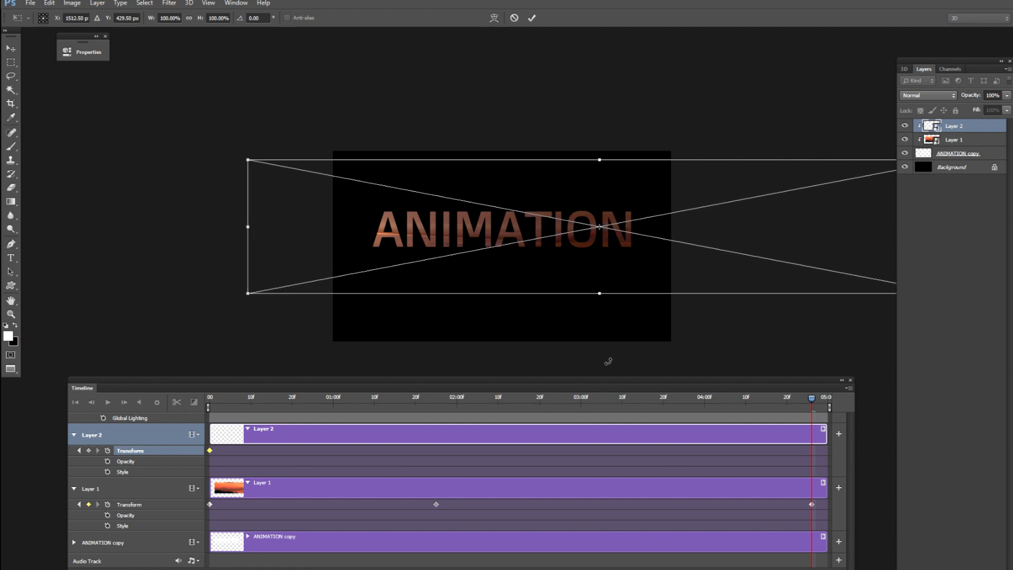
{"action": "key", "text": "Right"}
{"action": "key", "text": "Right"}
{"action": "key", "text": "Right"}
{"action": "key", "text": "Right"}
{"action": "key", "text": "Right"}
{"action": "key", "text": "Right"}
{"action": "key", "text": "Right"}
{"action": "key", "text": "Right"}
{"action": "key", "text": "Right"}
{"action": "key", "text": "Right"}
{"action": "key", "text": "Right"}
{"action": "key", "text": "Right"}
{"action": "key", "text": "Right"}
{"action": "key", "text": "Right"}
{"action": "key", "text": "Right"}
{"action": "key", "text": "Right"}
{"action": "key", "text": "Right"}
{"action": "key", "text": "Right"}
{"action": "key", "text": "Right"}
{"action": "key", "text": "Right"}
{"action": "key", "text": "Right"}
{"action": "key", "text": "Right"}
{"action": "key", "text": "Right"}
{"action": "key", "text": "Right"}
{"action": "key", "text": "Right"}
{"action": "key", "text": "Right"}
{"action": "key", "text": "Right"}
{"action": "key", "text": "Right"}
{"action": "key", "text": "Right"}
{"action": "key", "text": "Right"}
{"action": "key", "text": "Right"}
{"action": "key", "text": "Right"}
{"action": "key", "text": "Right"}
{"action": "key", "text": "Right"}
{"action": "key", "text": "Right"}
{"action": "key", "text": "Right"}
{"action": "key", "text": "Right"}
{"action": "key", "text": "Right"}
{"action": "key", "text": "Right"}
{"action": "key", "text": "Right"}
{"action": "key", "text": "Right"}
{"action": "key", "text": "Right"}
{"action": "key", "text": "Right"}
{"action": "key", "text": "Right"}
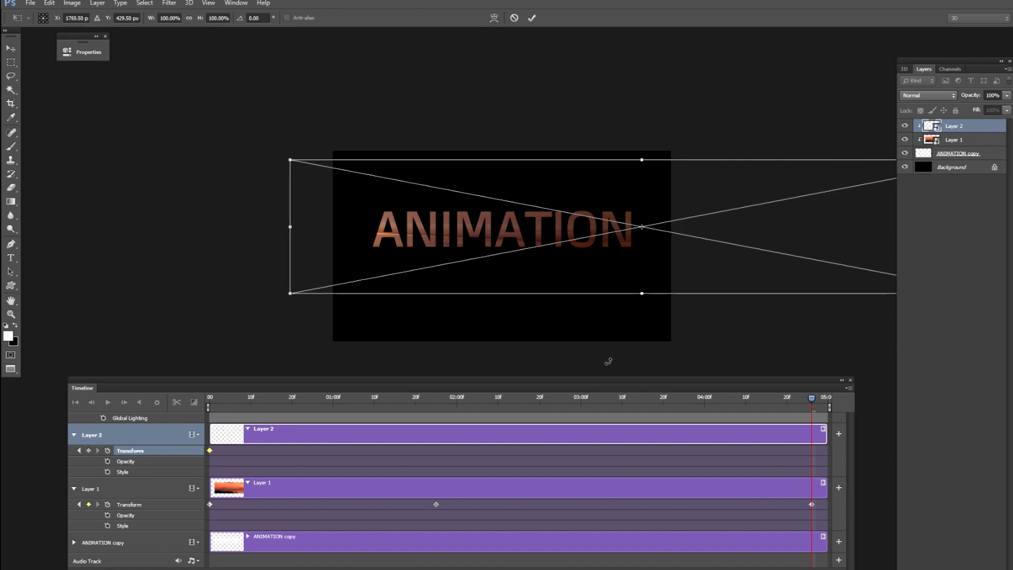
{"action": "key", "text": "Right"}
{"action": "key", "text": "Right"}
{"action": "key", "text": "Right"}
{"action": "key", "text": "Right"}
{"action": "key", "text": "Right"}
{"action": "key", "text": "Right"}
{"action": "key", "text": "Right"}
{"action": "key", "text": "Right"}
{"action": "key", "text": "Right"}
{"action": "key", "text": "Right"}
{"action": "key", "text": "Right"}
{"action": "key", "text": "Right"}
{"action": "key", "text": "Right"}
{"action": "key", "text": "Right"}
{"action": "key", "text": "Right"}
{"action": "key", "text": "Right"}
{"action": "key", "text": "Right"}
{"action": "key", "text": "Right"}
{"action": "key", "text": "Right"}
{"action": "key", "text": "Right"}
{"action": "key", "text": "Right"}
{"action": "key", "text": "Right"}
{"action": "key", "text": "Right"}
{"action": "key", "text": "Right"}
{"action": "key", "text": "Right"}
{"action": "key", "text": "Right"}
{"action": "key", "text": "Right"}
{"action": "key", "text": "Right"}
{"action": "key", "text": "Right"}
{"action": "key", "text": "Right"}
{"action": "key", "text": "Right"}
{"action": "key", "text": "Right"}
{"action": "key", "text": "Right"}
{"action": "key", "text": "Right"}
{"action": "key", "text": "Right"}
{"action": "key", "text": "Right"}
{"action": "key", "text": "Right"}
{"action": "key", "text": "Right"}
{"action": "key", "text": "Right"}
{"action": "key", "text": "Right"}
{"action": "key", "text": "Right"}
{"action": "key", "text": "Right"}
{"action": "key", "text": "Right"}
{"action": "key", "text": "Right"}
{"action": "key", "text": "Right"}
{"action": "key", "text": "Right"}
{"action": "key", "text": "Right"}
{"action": "key", "text": "Right"}
{"action": "key", "text": "Right"}
{"action": "key", "text": "Right"}
{"action": "key", "text": "Right"}
{"action": "key", "text": "Right"}
{"action": "key", "text": "Right"}
{"action": "key", "text": "Right"}
{"action": "key", "text": "Right"}
{"action": "key", "text": "Right"}
{"action": "key", "text": "Right"}
{"action": "key", "text": "Right"}
{"action": "key", "text": "Right"}
{"action": "key", "text": "Return"}
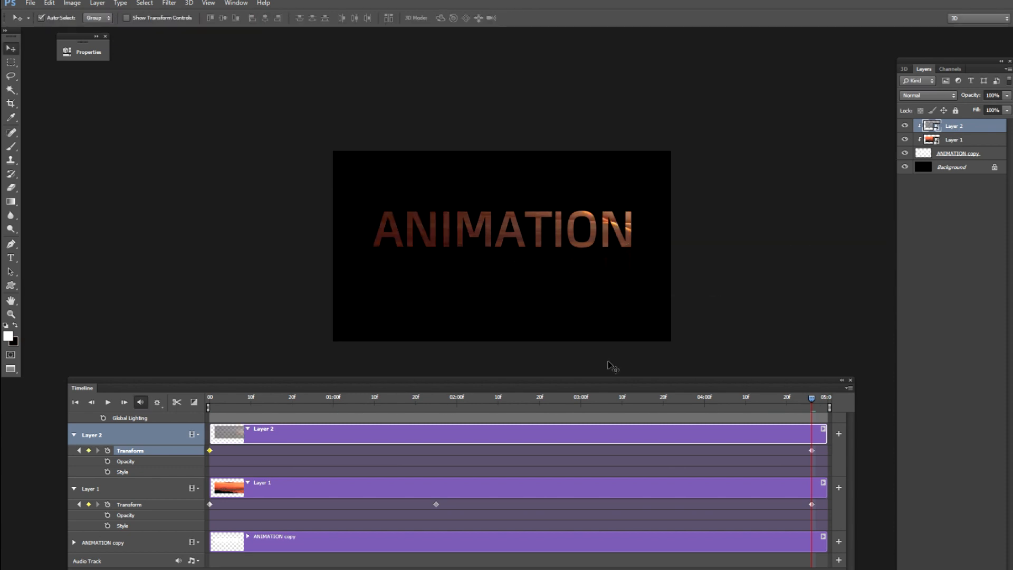
Play the animation from the first frame to check both images moving through the text, stopping just before 2 seconds.
{"action": "left_click_drag", "start_coordinate": [816, 405], "coordinate": [126, 421]}
{"action": "key", "text": "ctrl+plus"}
{"action": "key", "text": "ctrl+plus"}
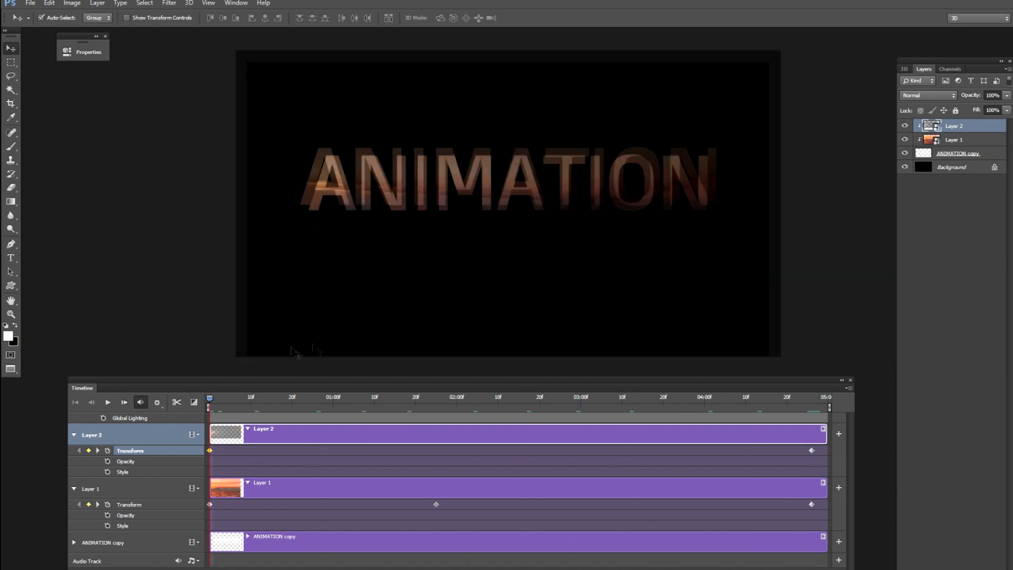
{"action": "left_click_drag", "start_coordinate": [466, 303], "coordinate": [460, 303]}
{"action": "key", "text": "space"}
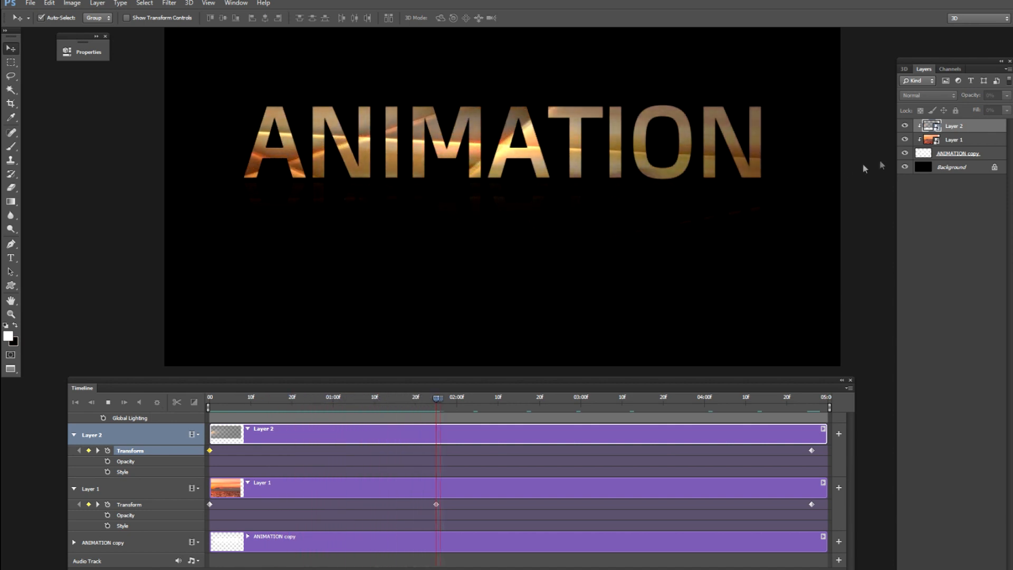
Set Layer 2's opacity to 77%.
{"action": "left_click", "coordinate": [951, 140]}
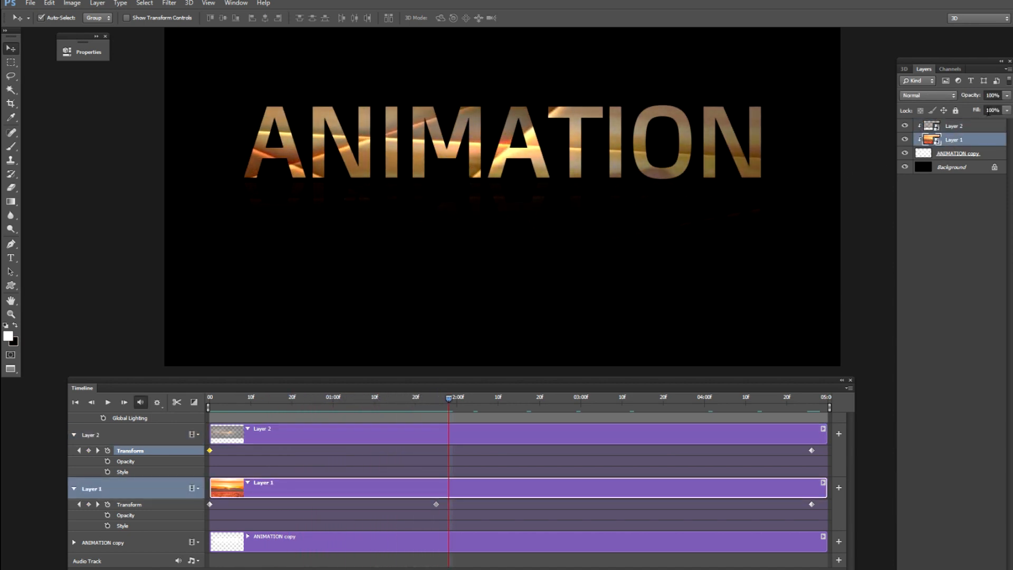
{"action": "left_click", "coordinate": [963, 130]}
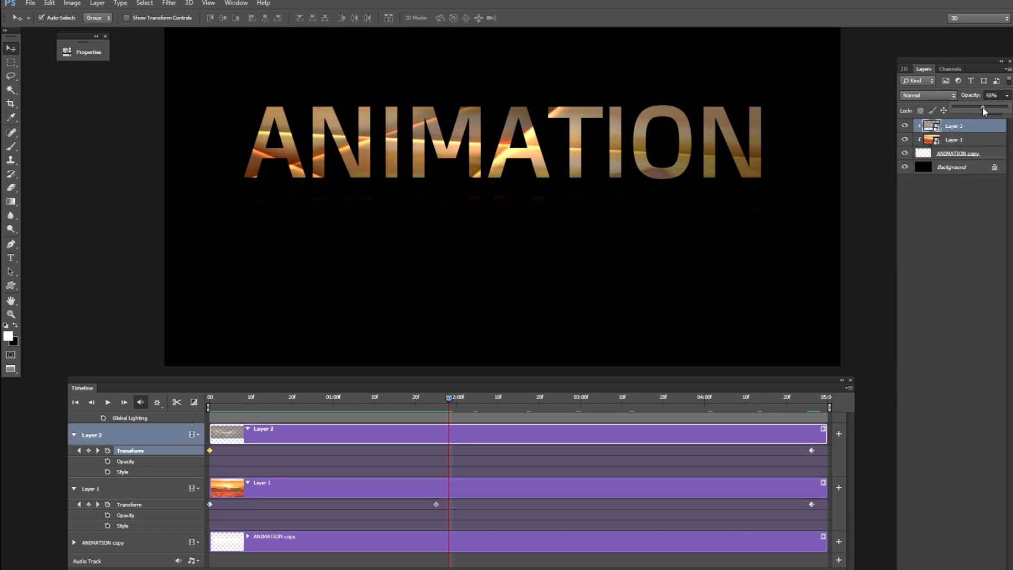
Play the animation through to the end, and replay it from the first frame to check the blended images.
{"action": "key", "text": "space"}
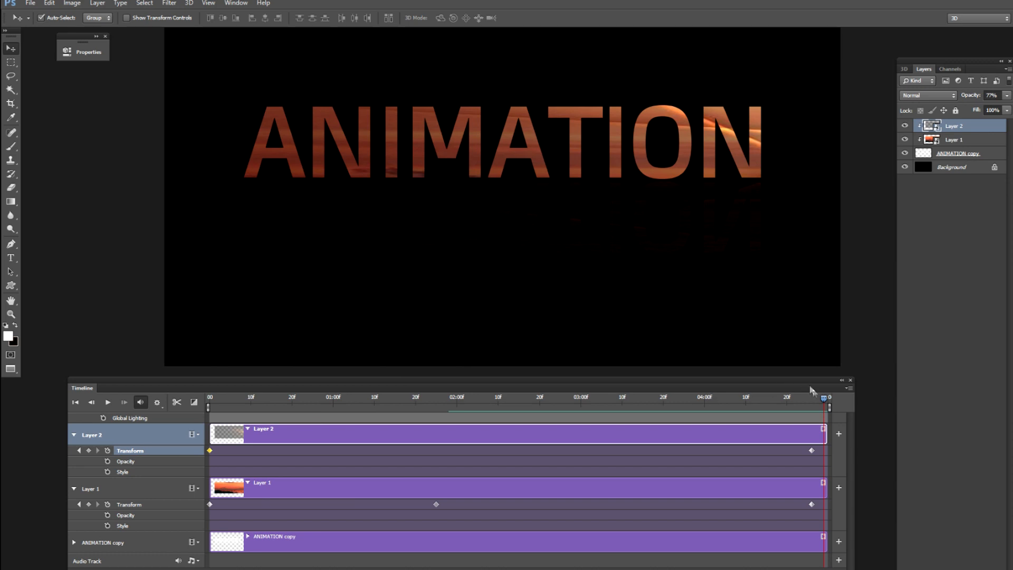
{"action": "left_click_drag", "start_coordinate": [822, 404], "coordinate": [163, 463]}
{"action": "key", "text": "space"}
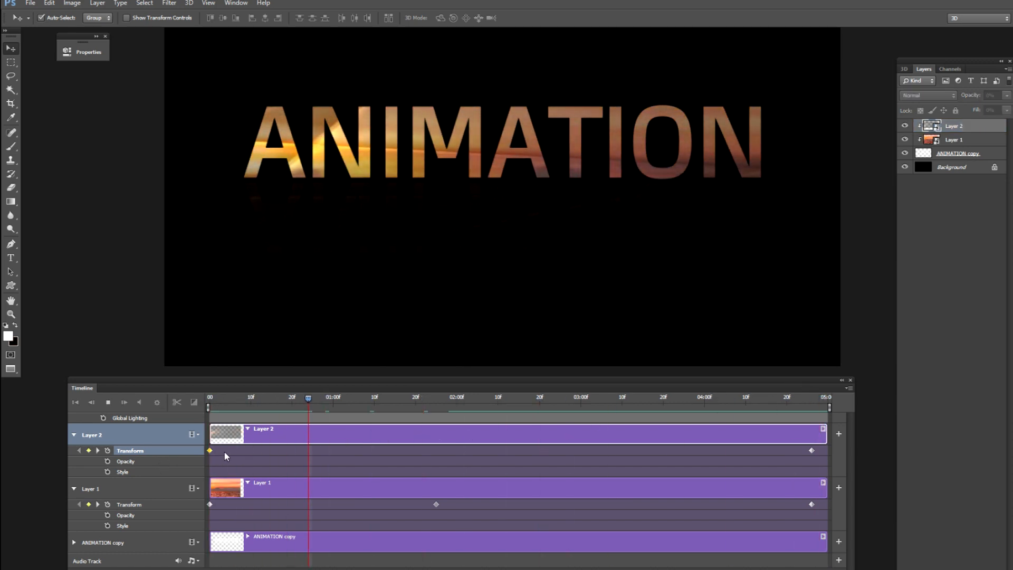